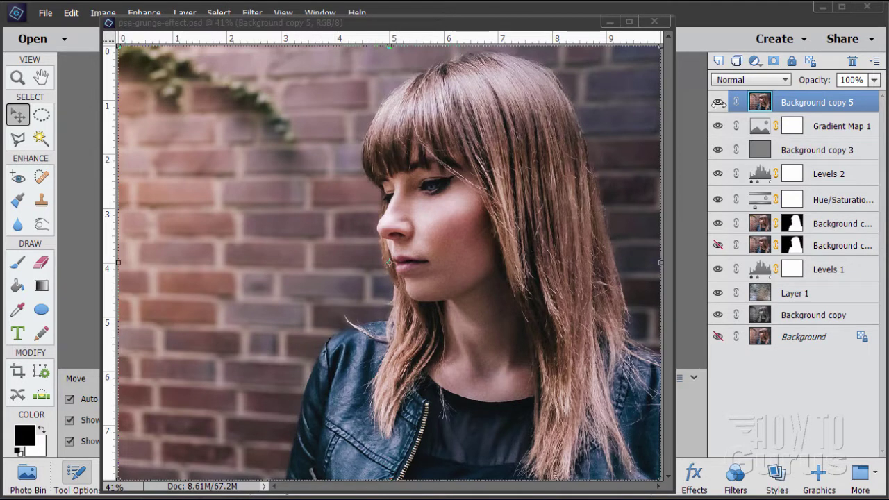
# Step: Toggle the Background copy 5 layer's visibility to compare the original photo with the finished grunge effect
pyautogui.click(717, 102)
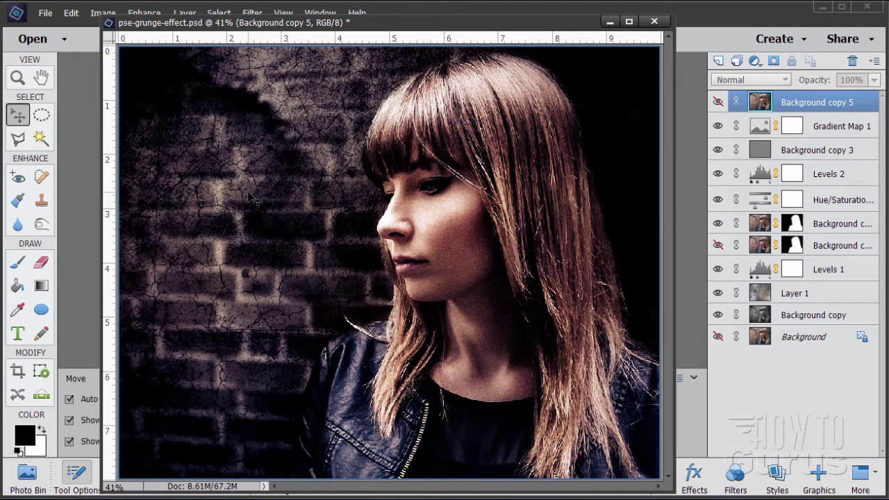
pyautogui.click(717, 103)
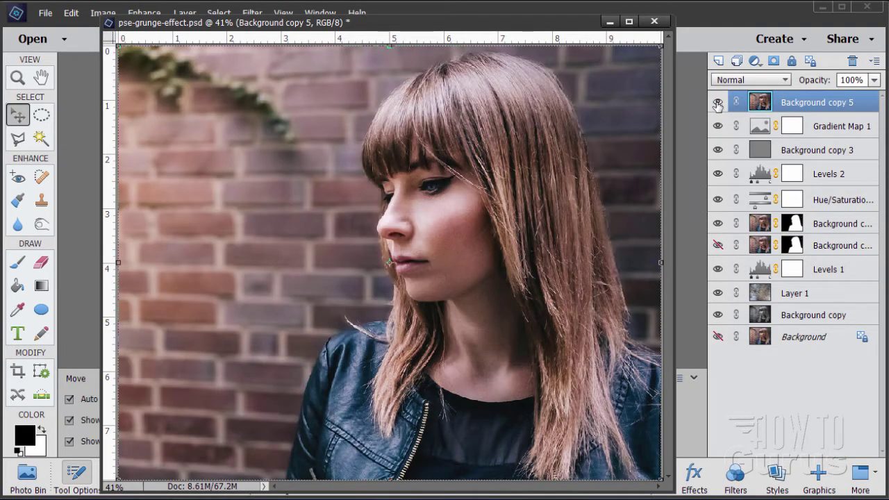
pyautogui.click(717, 102)
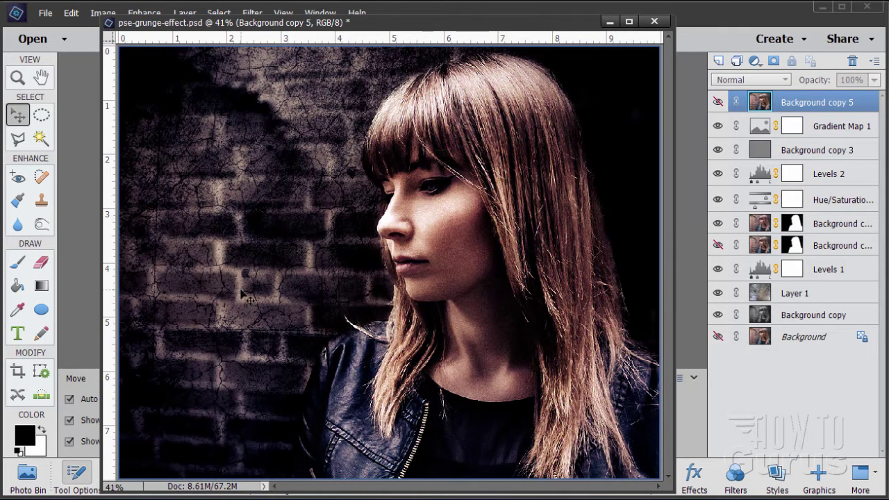
# Step: Close the pse-grunge-effect.psd document and reposition the people-2563492_1920.jpg window in the workspace
pyautogui.click(653, 22)
pyautogui.click(461, 186)
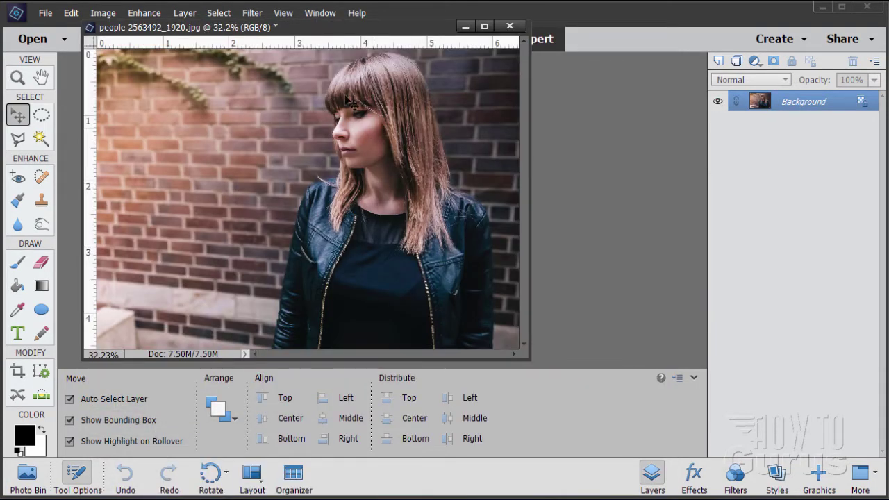
pyautogui.moveTo(299, 30); pyautogui.dragTo(327, 78)
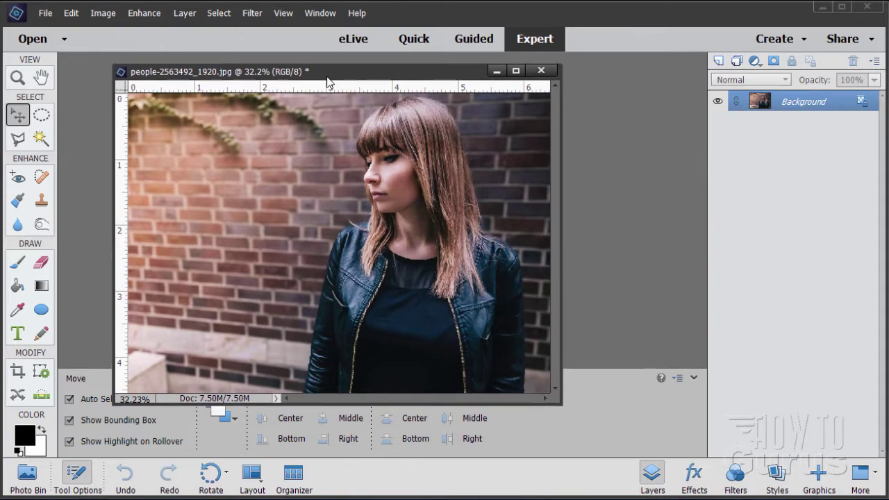
# Step: Look at the cracked texture image background-1874580_1920.jpg among the open files, then minimize its window
pyautogui.click(27, 476)
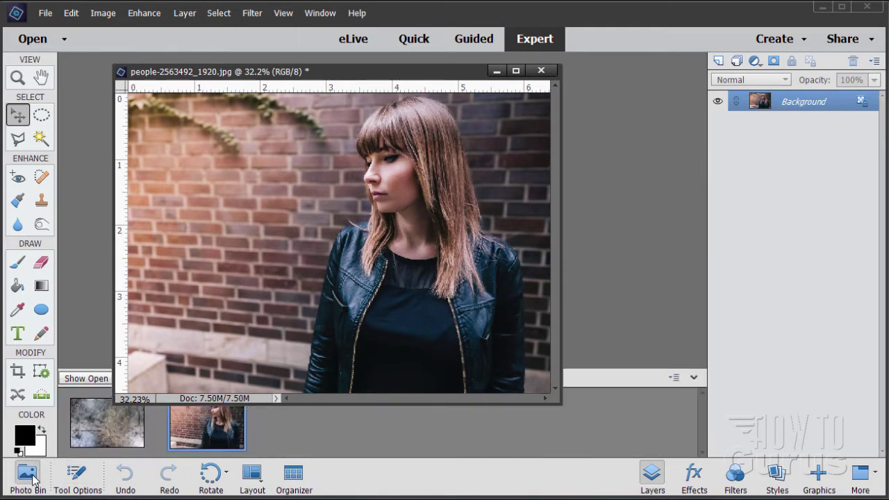
pyautogui.click(98, 425)
pyautogui.moveTo(373, 44); pyautogui.dragTo(464, 78)
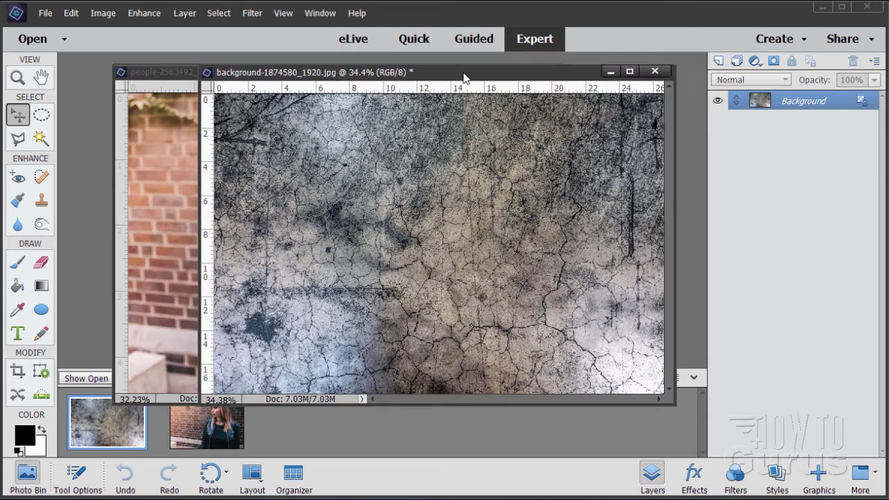
pyautogui.click(611, 72)
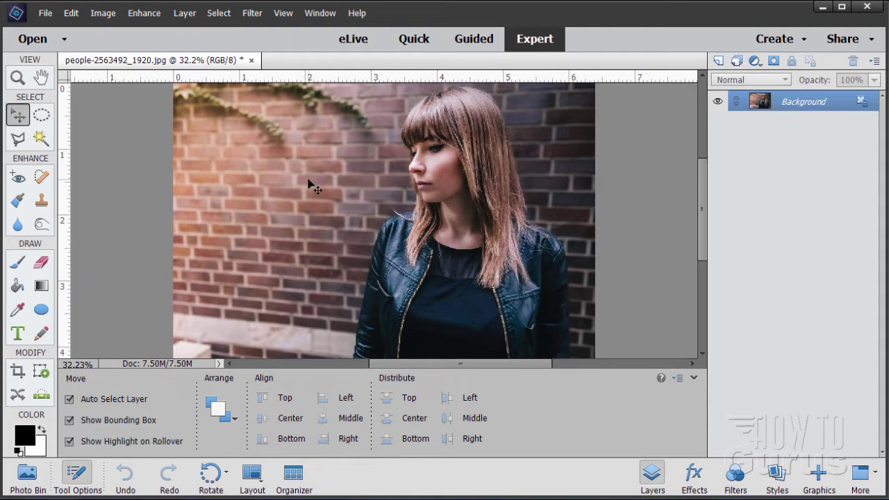
# Step: Crop the photo with the 8 x 10 in preset in landscape orientation, framing the woman's head and shoulders from the upper edge
pyautogui.click(21, 82)
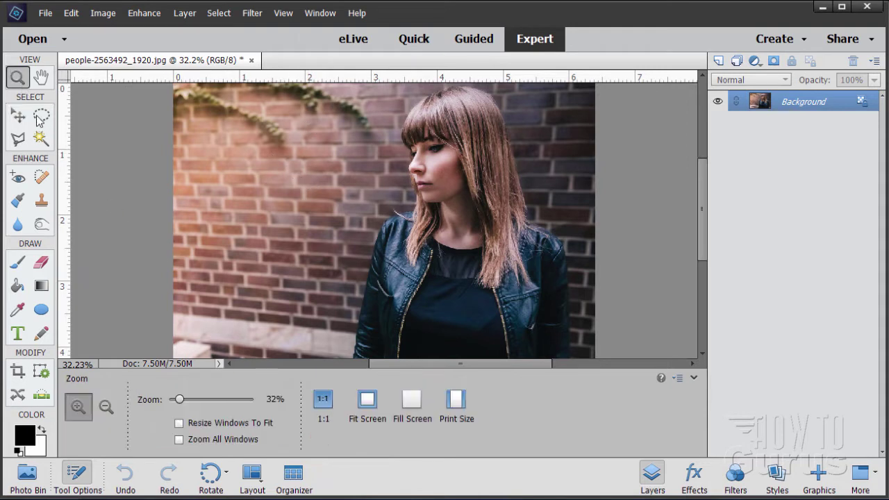
pyautogui.click(367, 399)
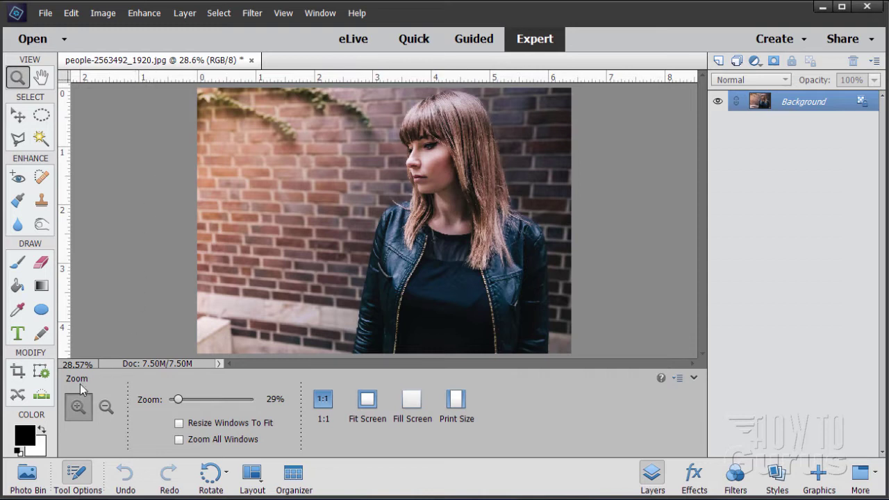
pyautogui.click(18, 371)
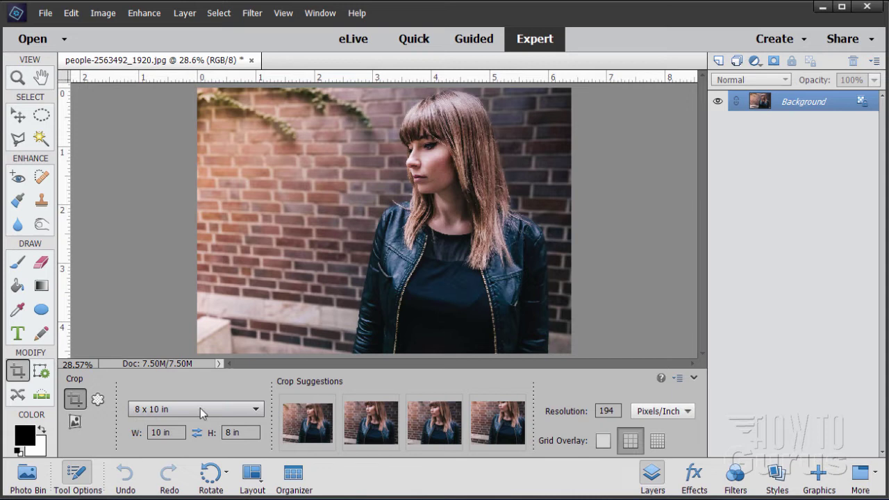
pyautogui.moveTo(285, 159); pyautogui.dragTo(397, 248)
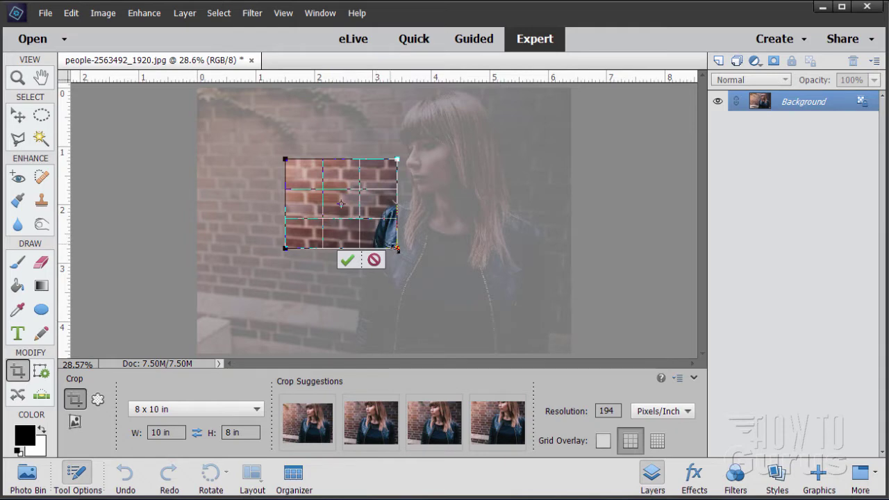
pyautogui.moveTo(396, 248); pyautogui.dragTo(400, 195)
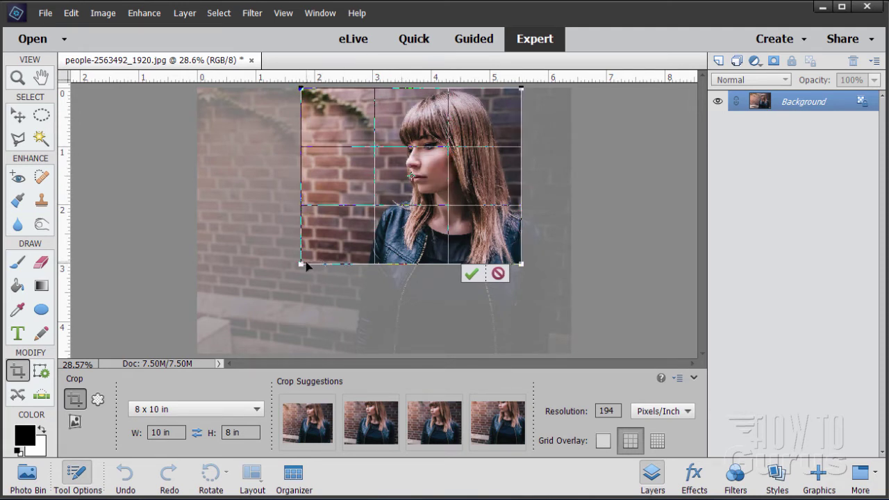
pyautogui.moveTo(299, 264); pyautogui.dragTo(294, 269)
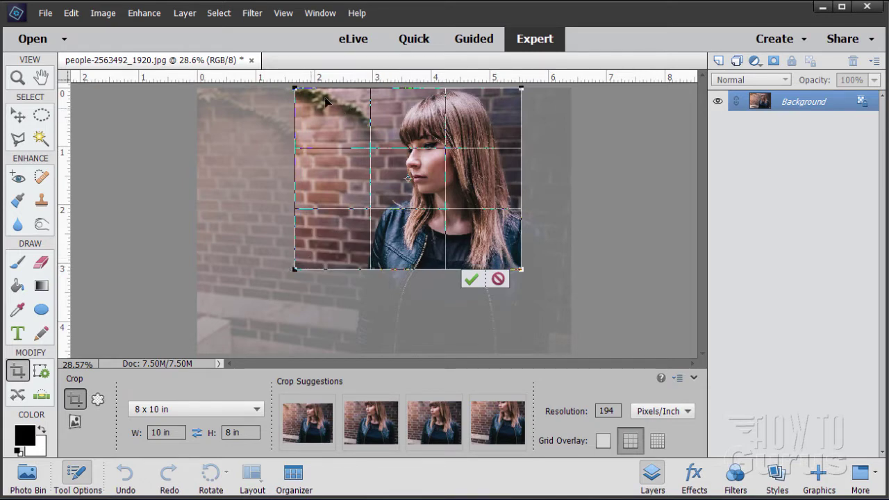
pyautogui.click(470, 280)
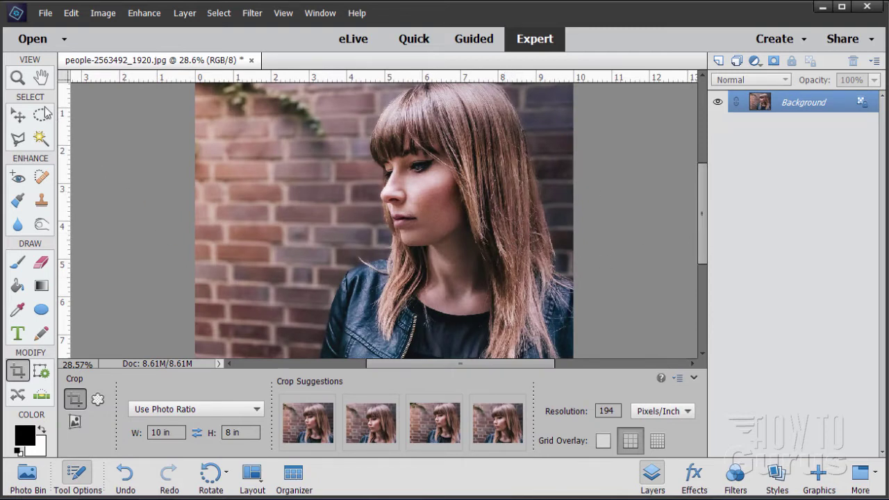
# Step: Duplicate the Background layer with the original hidden, and name the copy "portrait"
pyautogui.click(18, 78)
pyautogui.click(367, 400)
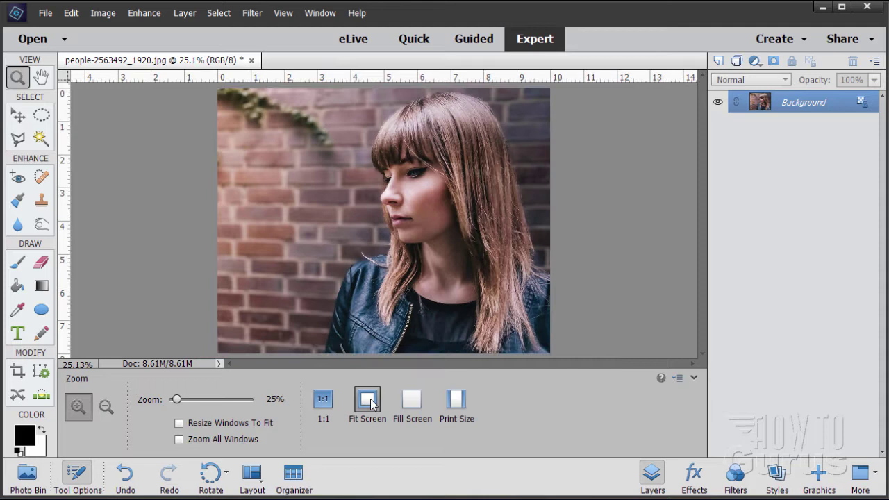
pyautogui.click(18, 116)
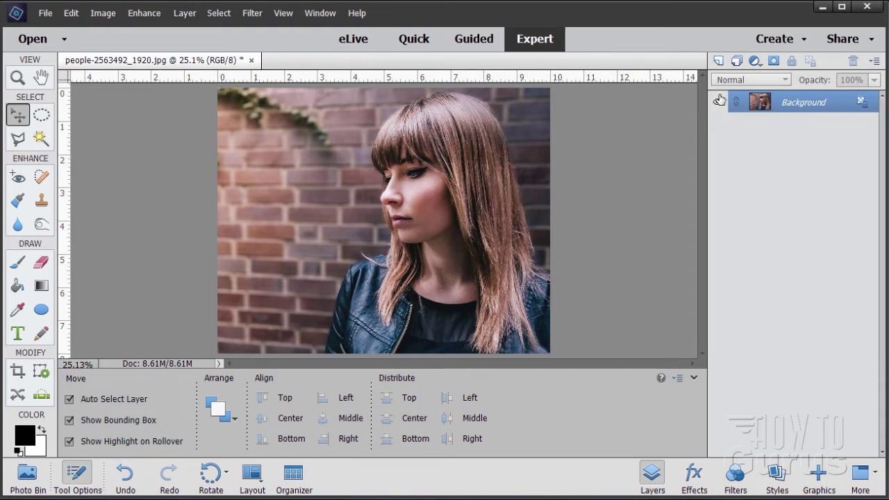
pyautogui.moveTo(761, 106); pyautogui.dragTo(718, 61)
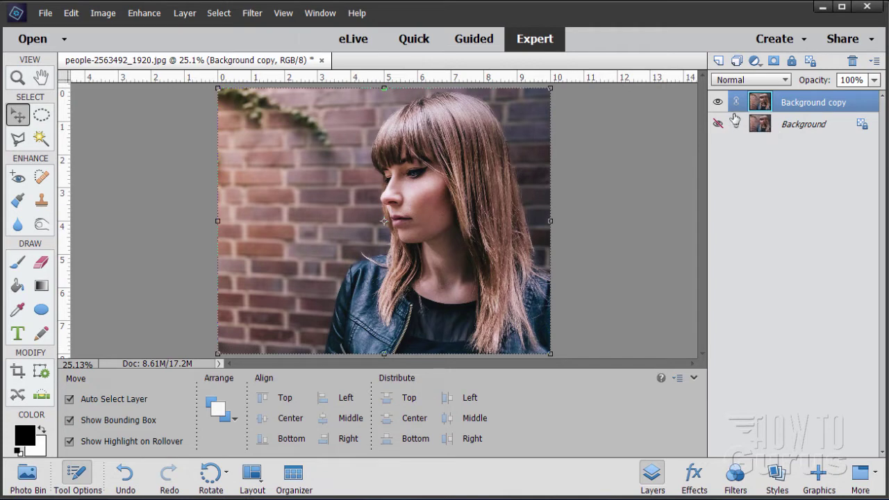
pyautogui.doubleClick(794, 104)
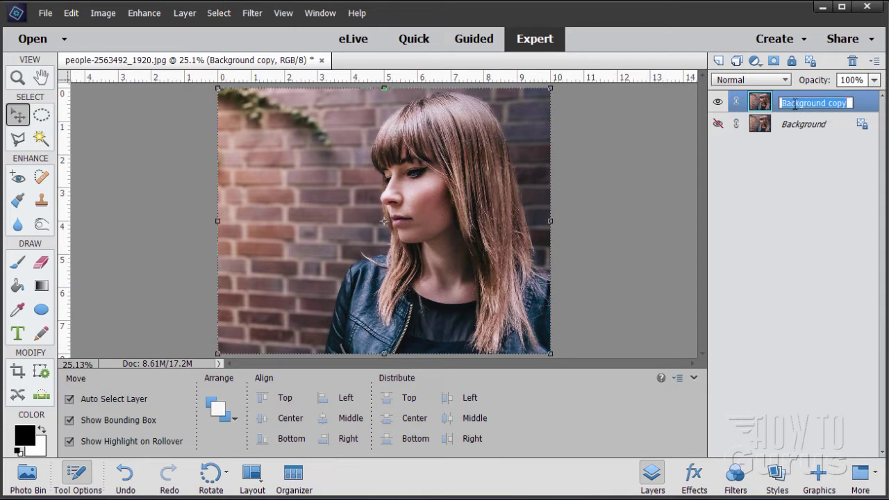
pyautogui.write('portrait')
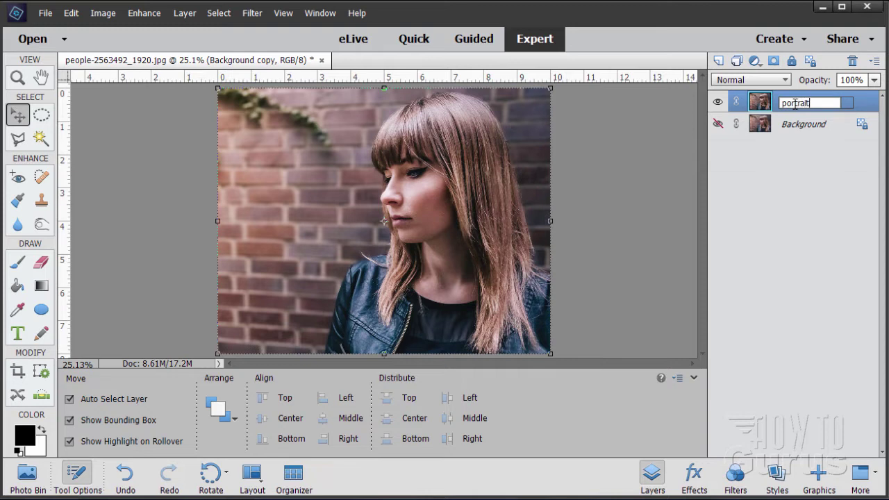
pyautogui.press('Return')
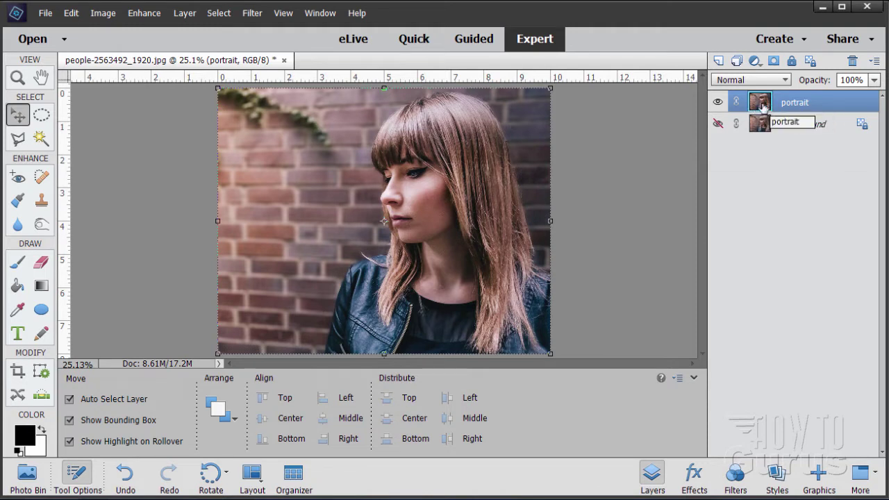
# Step: Duplicate the portrait layer, name the copy "B&W" and place it directly below the portrait layer
pyautogui.moveTo(755, 106); pyautogui.dragTo(718, 61)
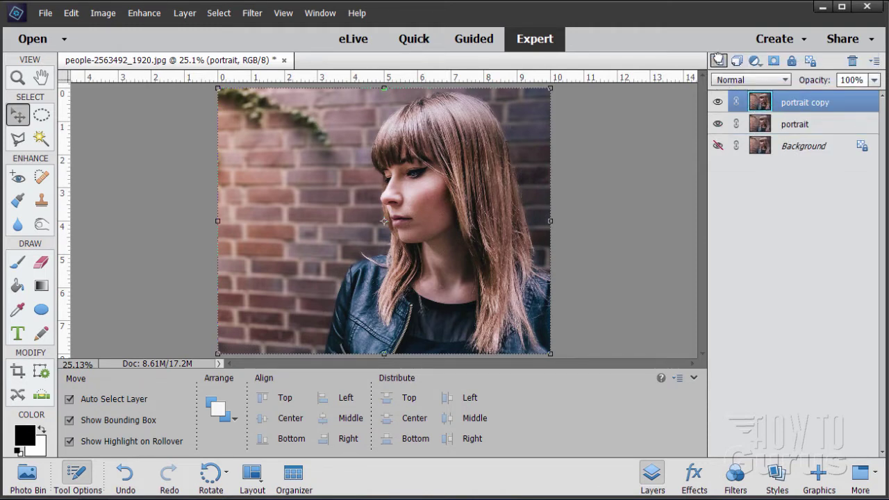
pyautogui.doubleClick(793, 105)
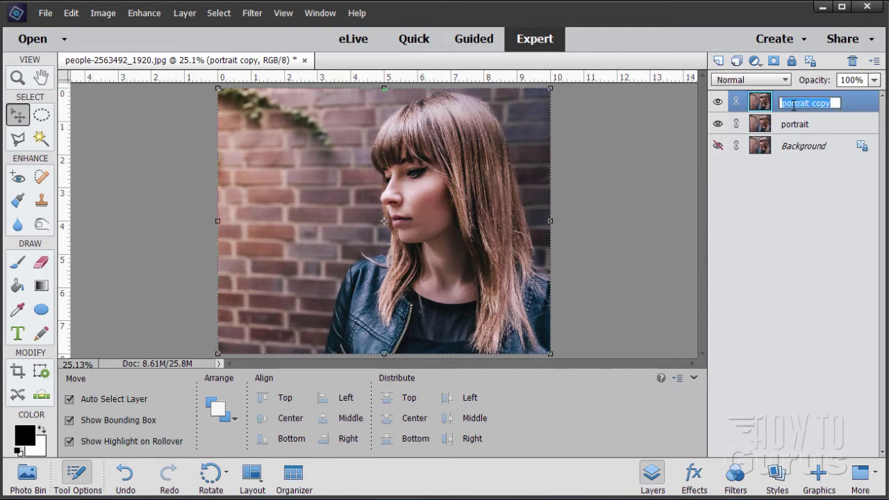
pyautogui.write('B&W')
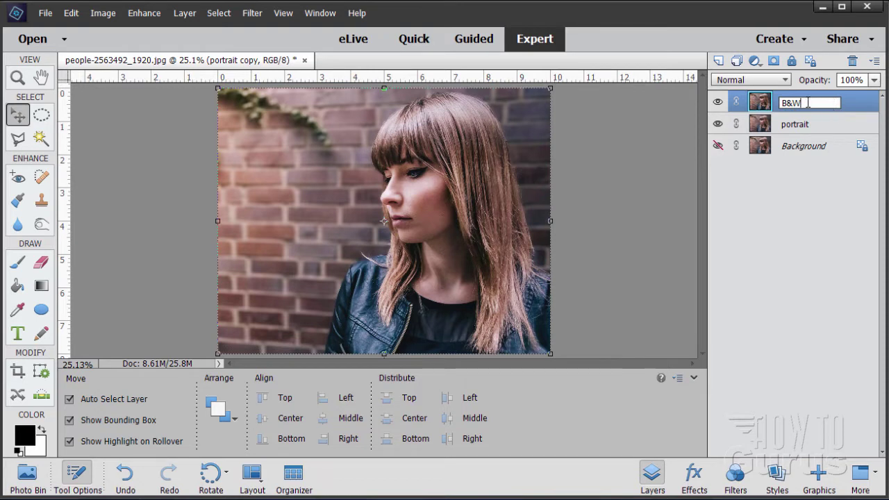
pyautogui.press('Return')
pyautogui.moveTo(761, 102); pyautogui.dragTo(758, 129)
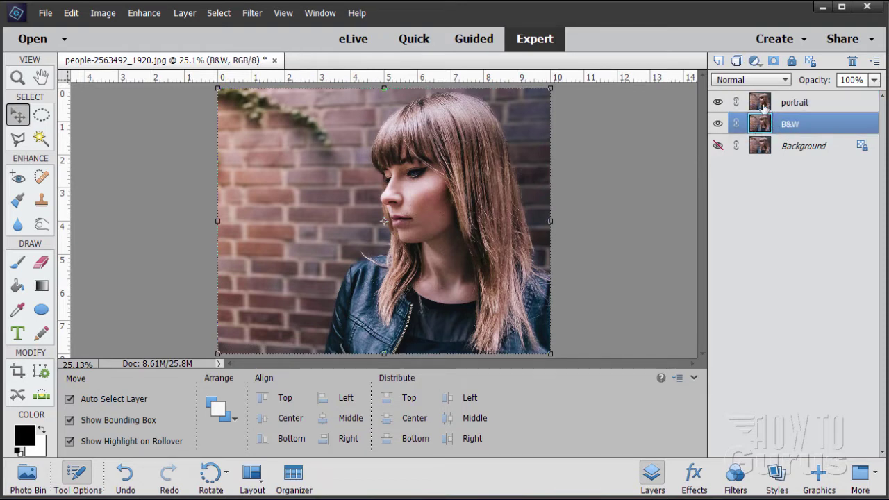
# Step: Hide the portrait layer and convert the B&W layer to black and white with the Urban/Snapshots style
pyautogui.click(718, 103)
pyautogui.click(143, 13)
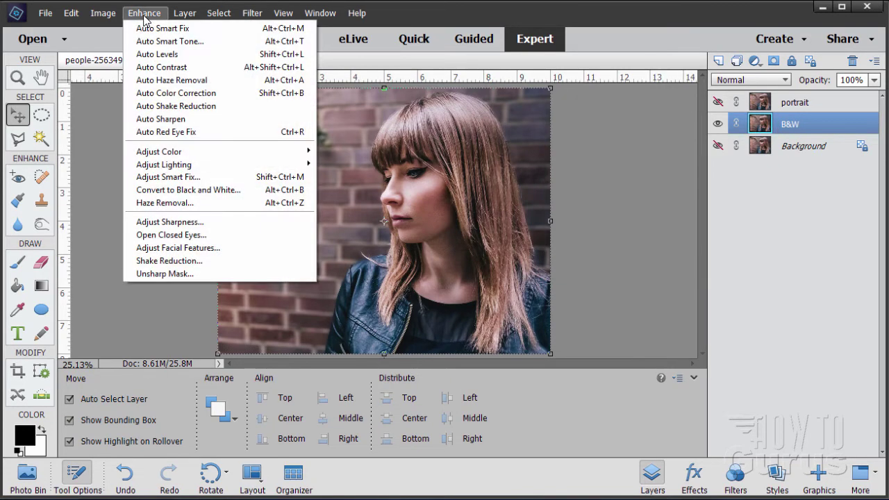
pyautogui.click(167, 190)
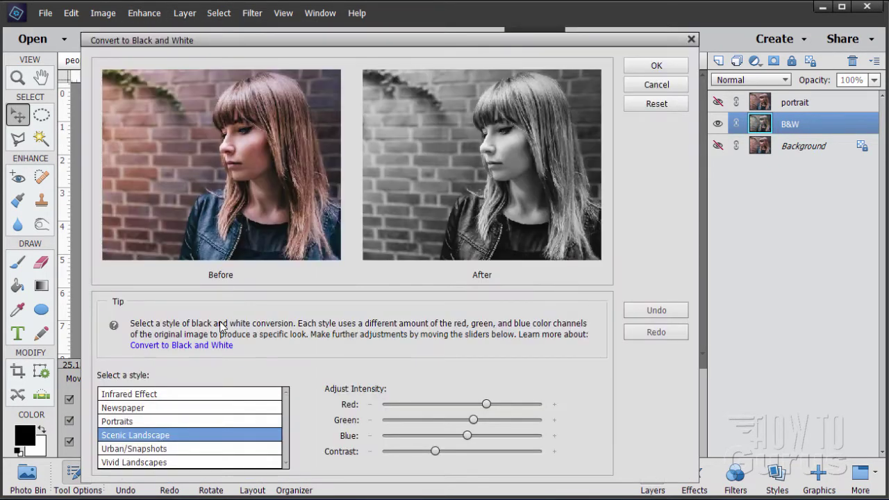
pyautogui.click(143, 397)
pyautogui.click(153, 410)
pyautogui.click(136, 423)
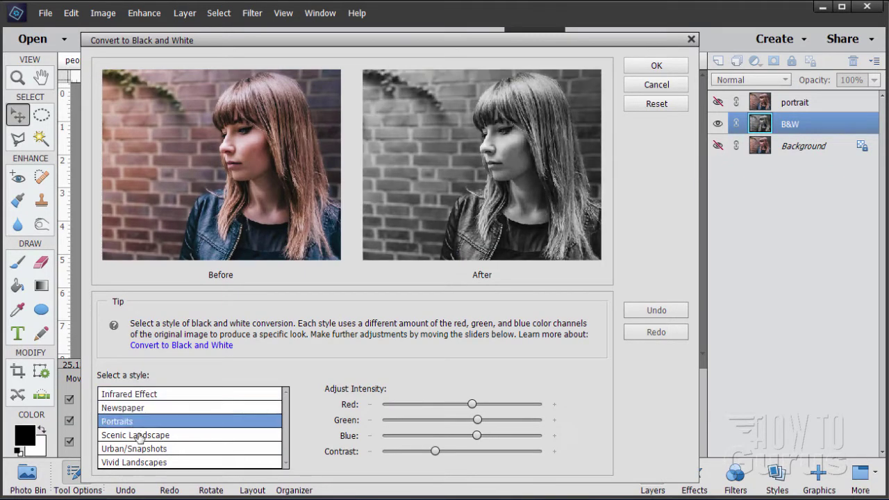
pyautogui.click(136, 435)
pyautogui.click(161, 450)
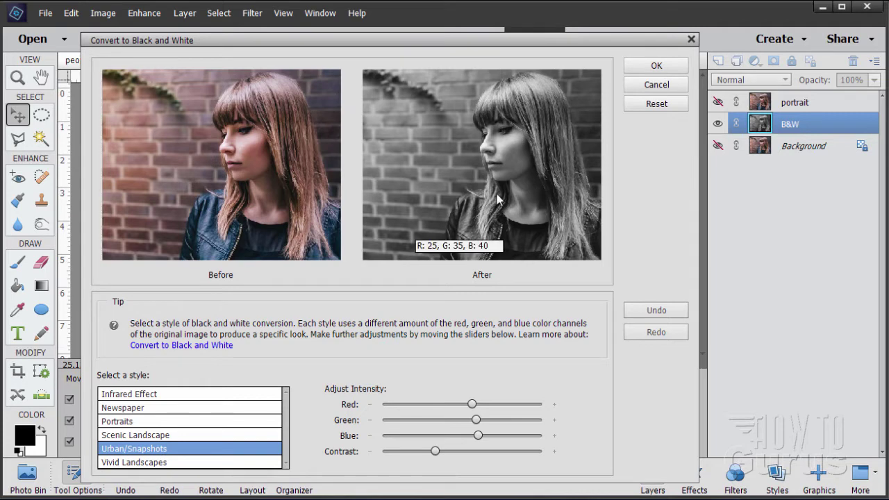
pyautogui.click(655, 66)
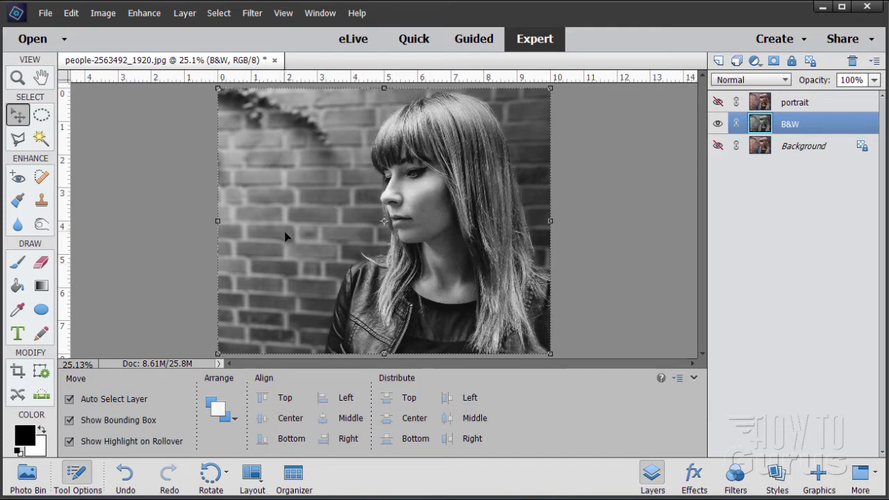
# Step: Add a Levels adjustment layer above the B&W layer, using the previous layer to create a clipping mask
pyautogui.click(185, 14)
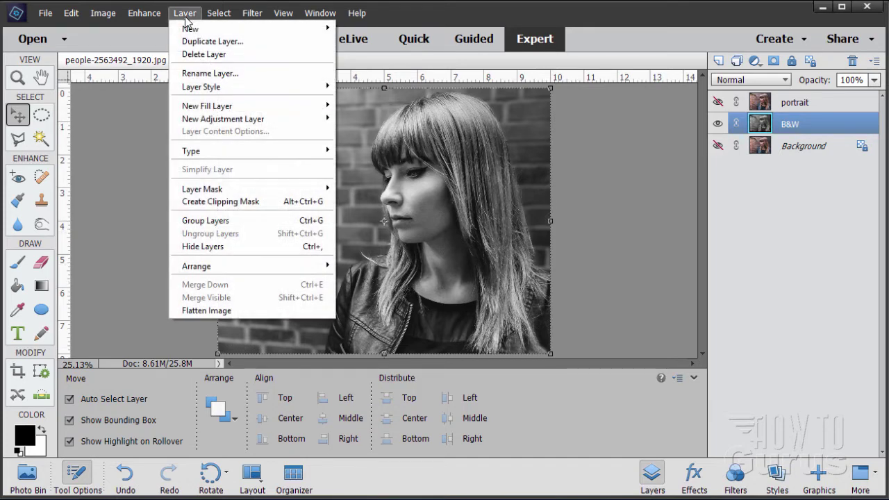
pyautogui.moveTo(217, 123)
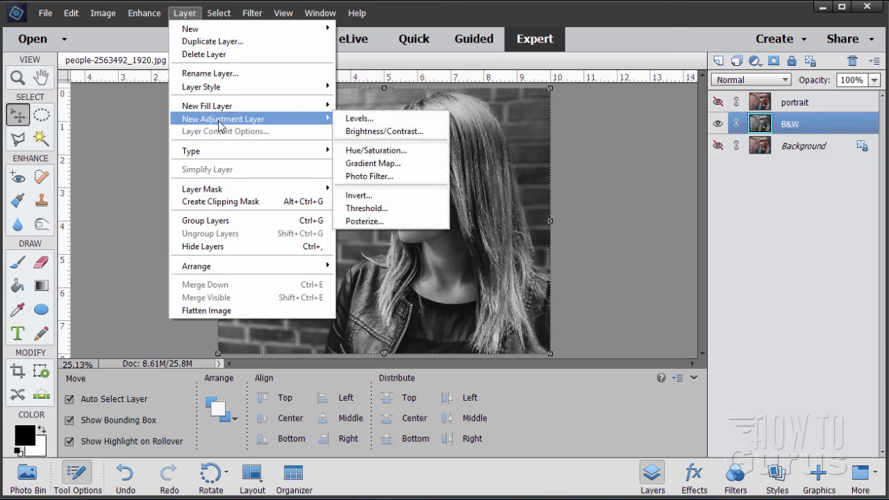
pyautogui.click(359, 119)
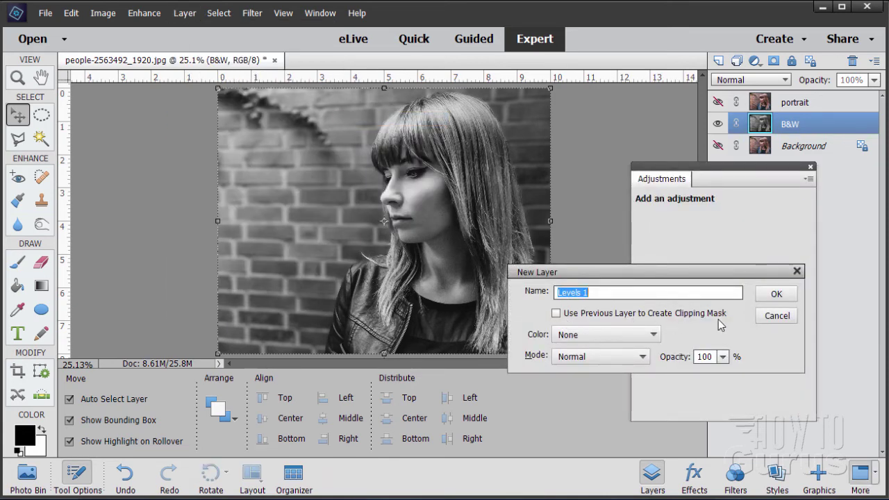
pyautogui.click(556, 314)
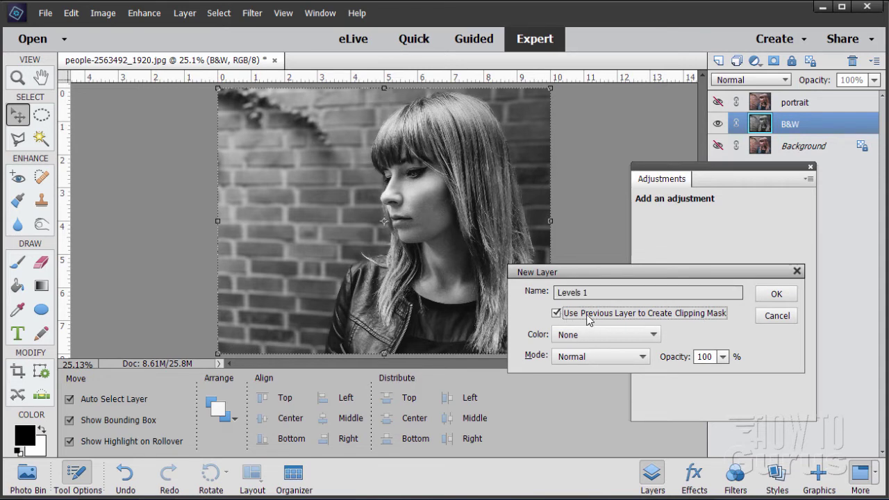
pyautogui.click(776, 294)
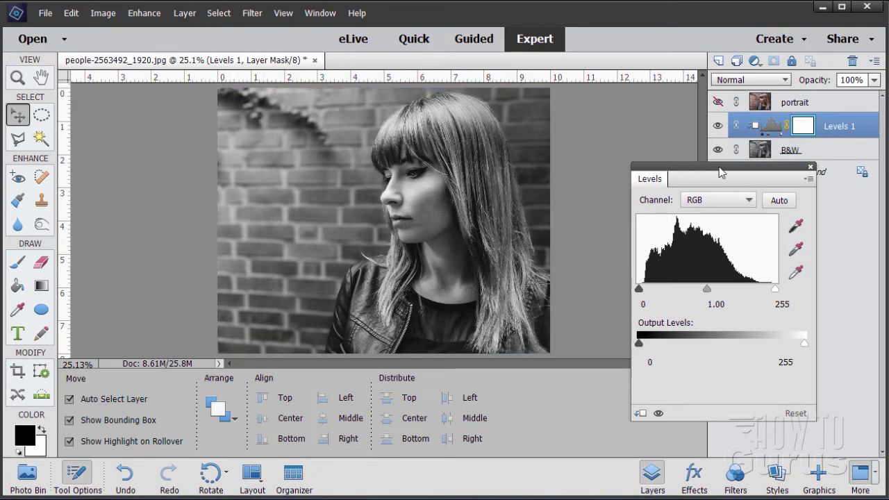
# Step: Set the black input level of the Levels adjustment on the B&W layer to 50 and the white input level to 230
pyautogui.moveTo(719, 172); pyautogui.dragTo(677, 193)
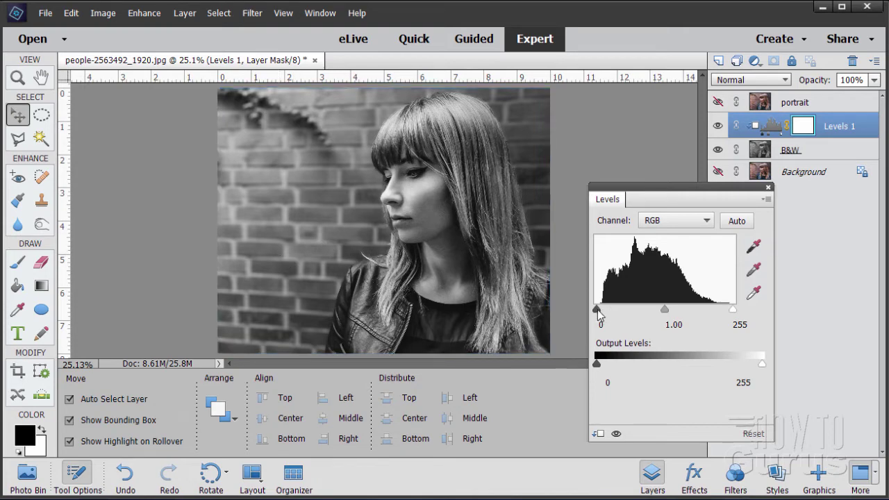
pyautogui.moveTo(597, 309); pyautogui.dragTo(625, 309)
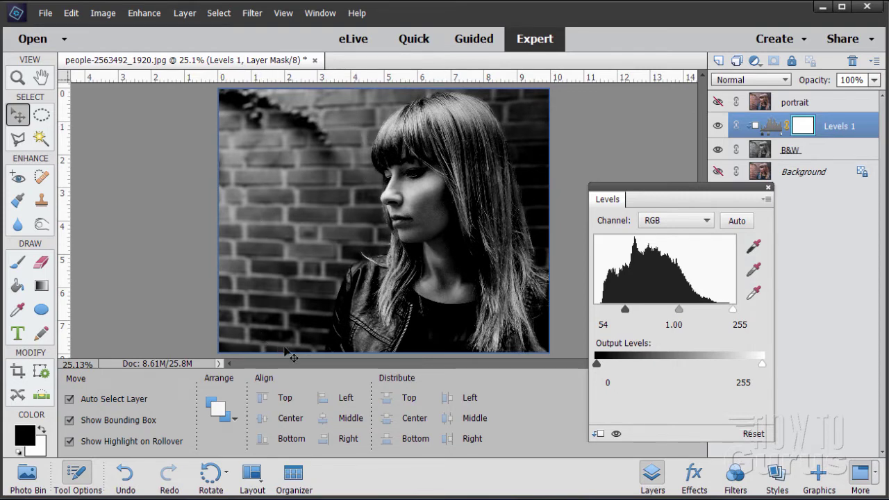
pyautogui.click(602, 324)
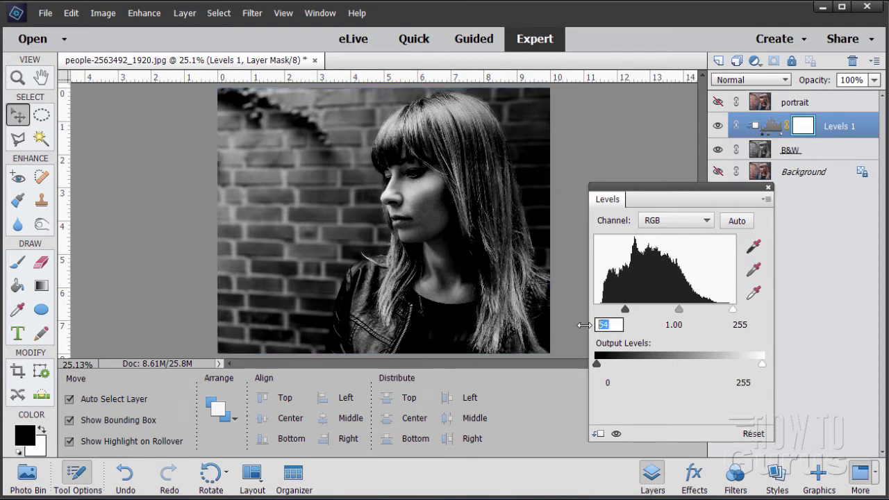
pyautogui.write('50')
pyautogui.moveTo(735, 314); pyautogui.dragTo(713, 313)
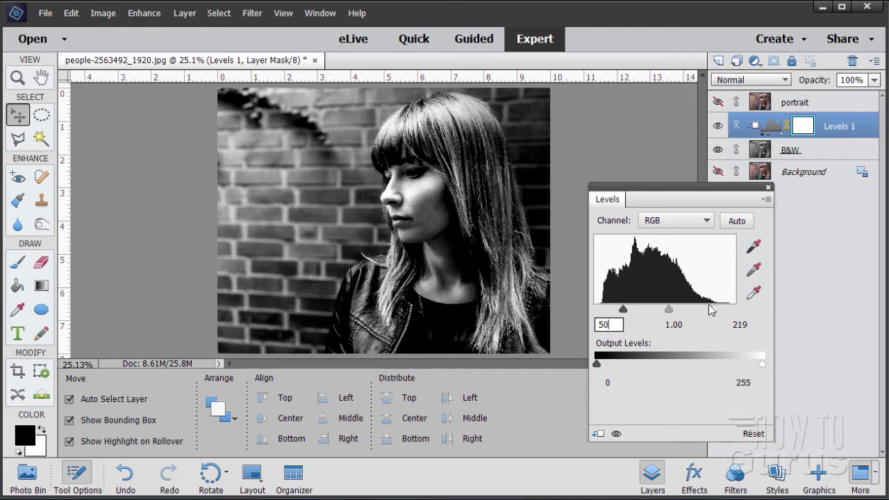
pyautogui.moveTo(719, 311); pyautogui.dragTo(720, 310)
pyautogui.click(739, 324)
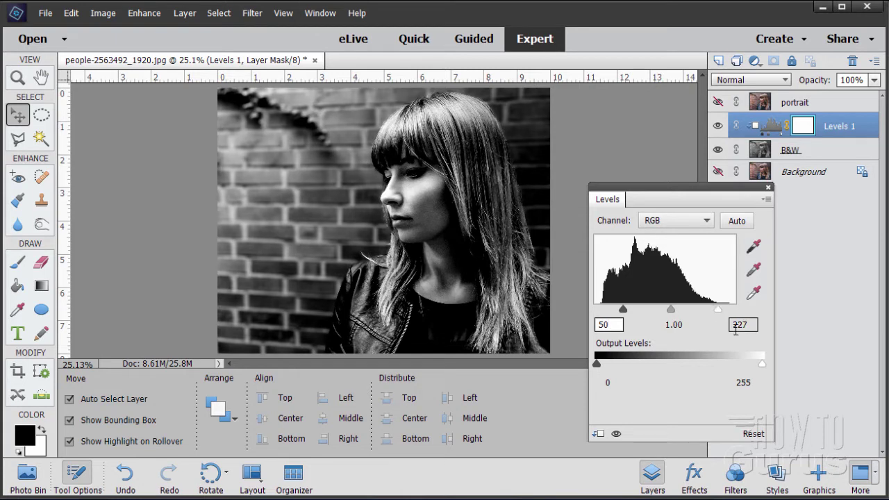
pyautogui.doubleClick(748, 326)
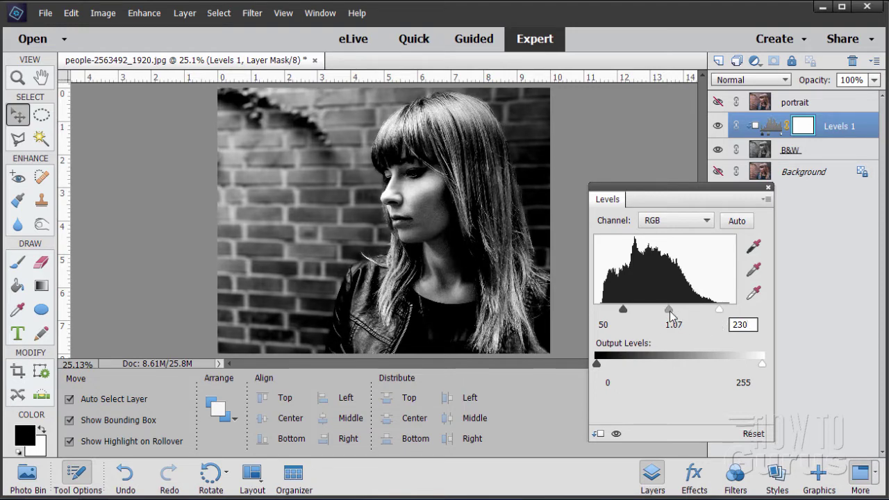
# Step: Darken the midtones of the B&W layer's Levels adjustment to 0.82 and close the adjustment settings
pyautogui.moveTo(667, 311)
pyautogui.mouseDown()
pyautogui.moveTo(688, 312)
pyautogui.moveTo(658, 321)
pyautogui.moveTo(671, 312)
pyautogui.mouseUp()
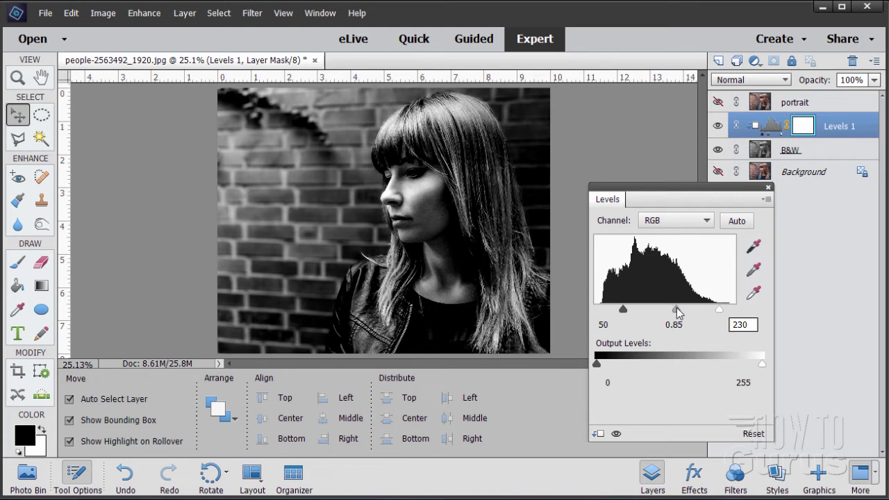
pyautogui.moveTo(677, 308); pyautogui.dragTo(678, 307)
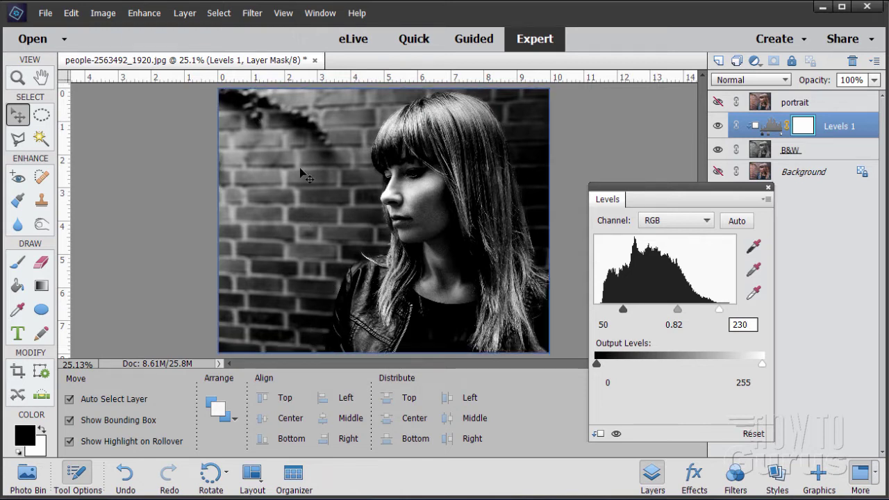
pyautogui.click(768, 188)
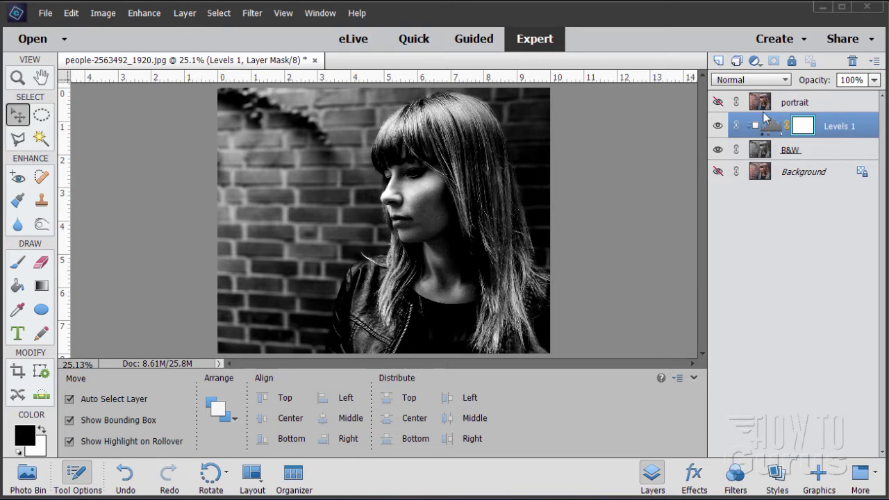
# Step: Make the portrait layer visible, add a layer mask to it and keep the mask active for editing
pyautogui.click(717, 103)
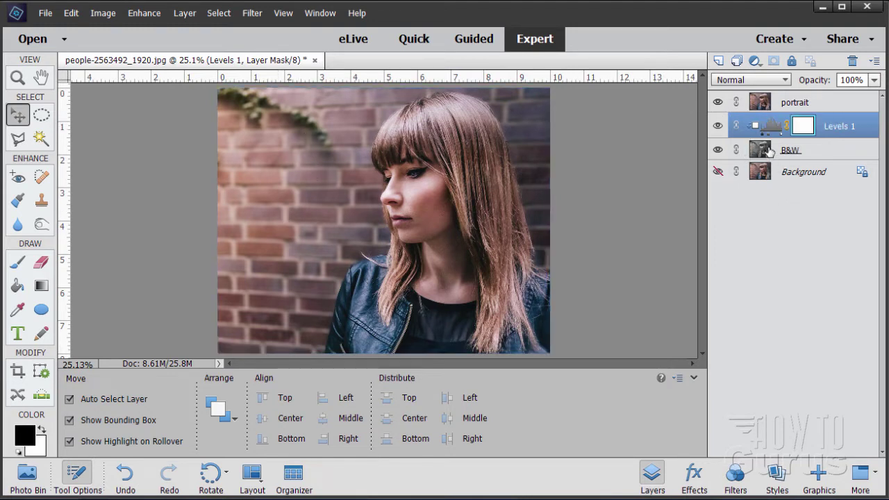
pyautogui.click(760, 103)
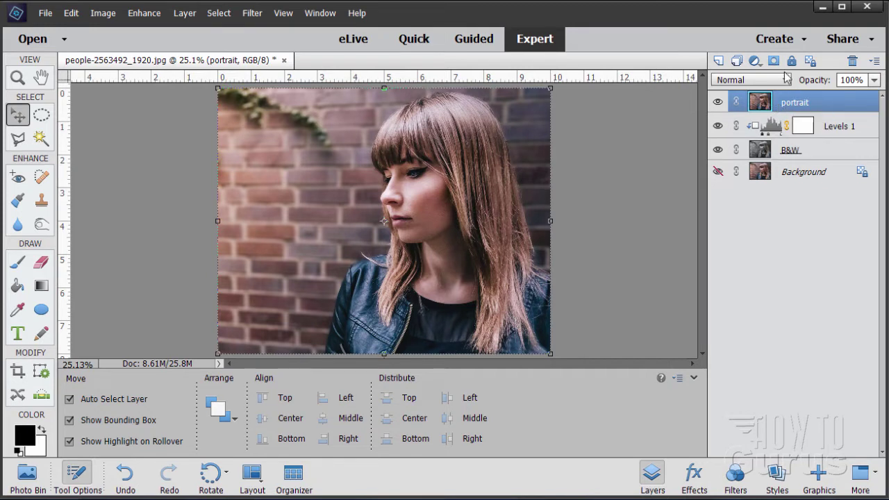
pyautogui.click(773, 60)
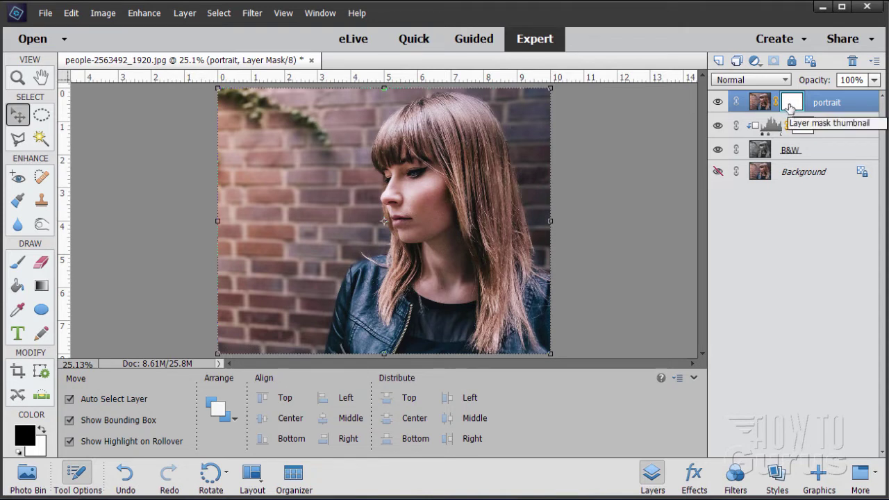
pyautogui.click(792, 103)
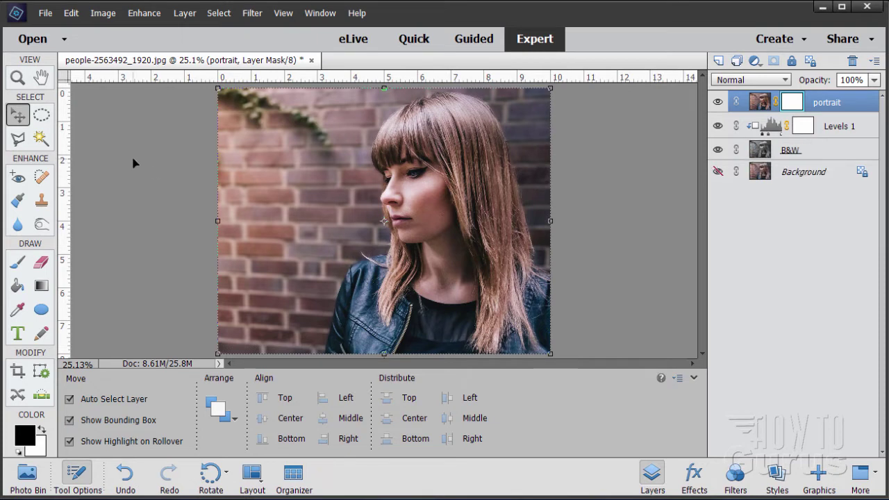
# Step: Set up the Brush tool with the soft 21 px default brush and enlarge its size to 150 px
pyautogui.click(17, 262)
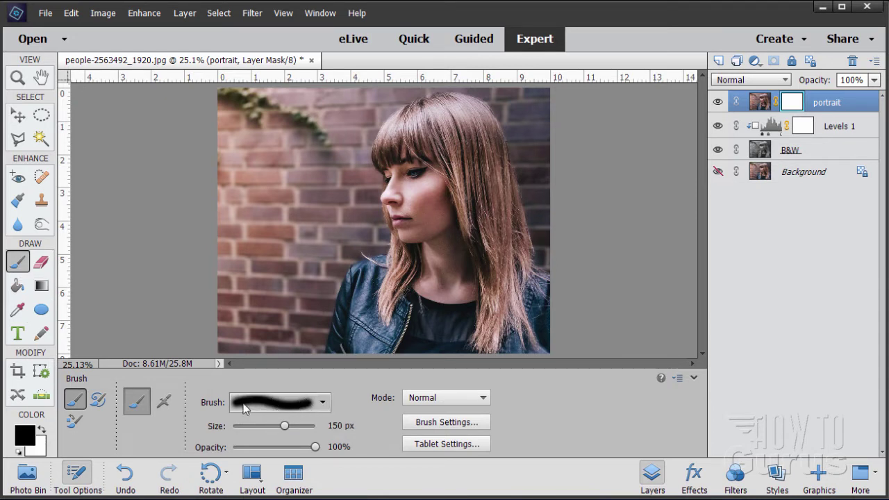
pyautogui.click(322, 402)
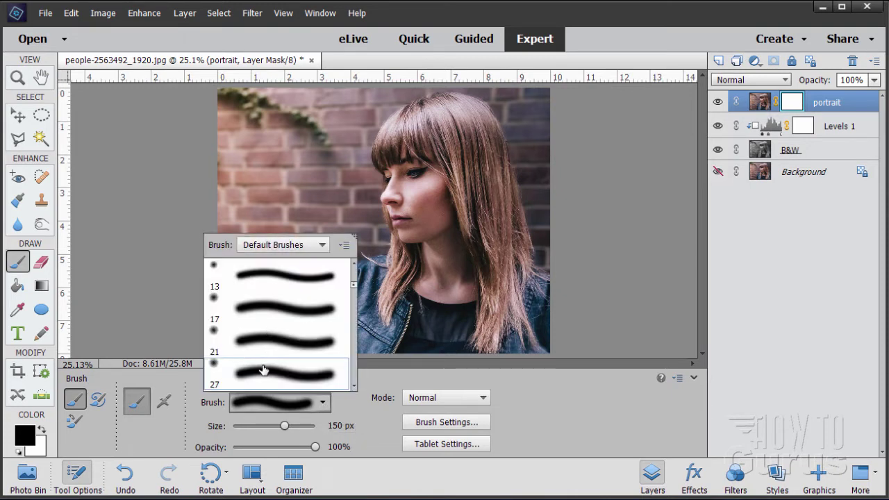
pyautogui.click(263, 369)
pyautogui.click(249, 347)
pyautogui.moveTo(259, 350); pyautogui.dragTo(258, 347)
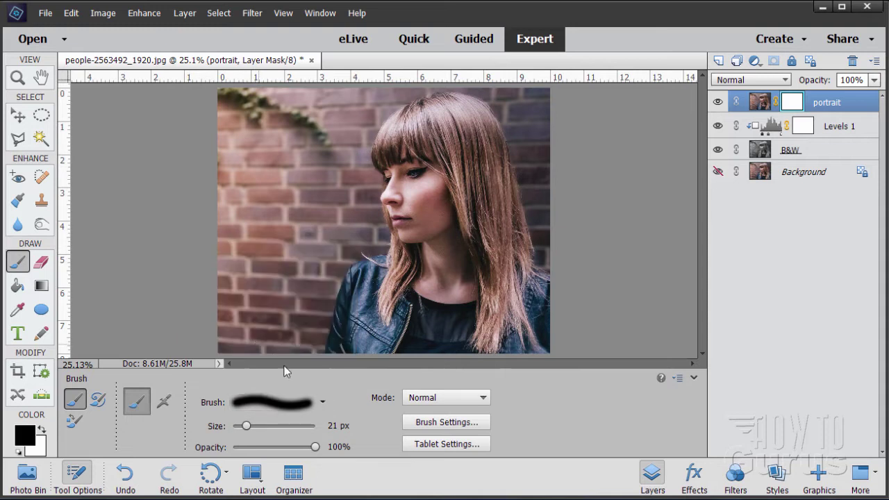
pyautogui.click(333, 425)
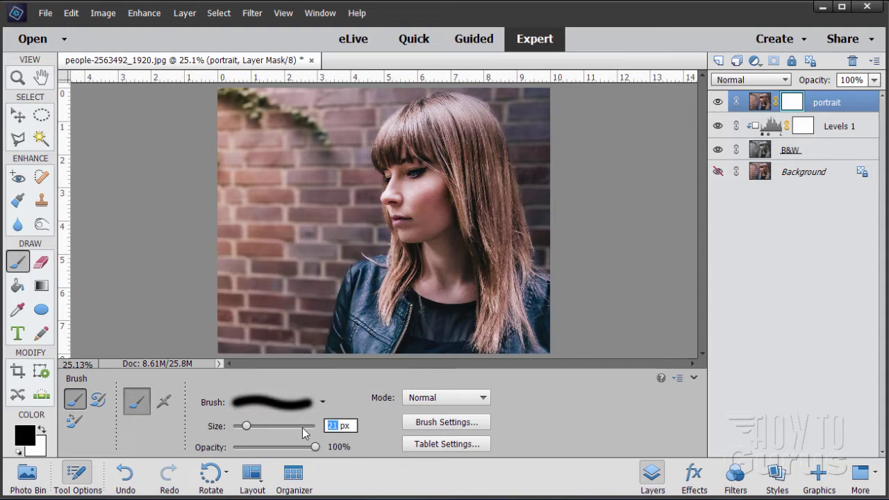
pyautogui.write('150')
pyautogui.press('Return')
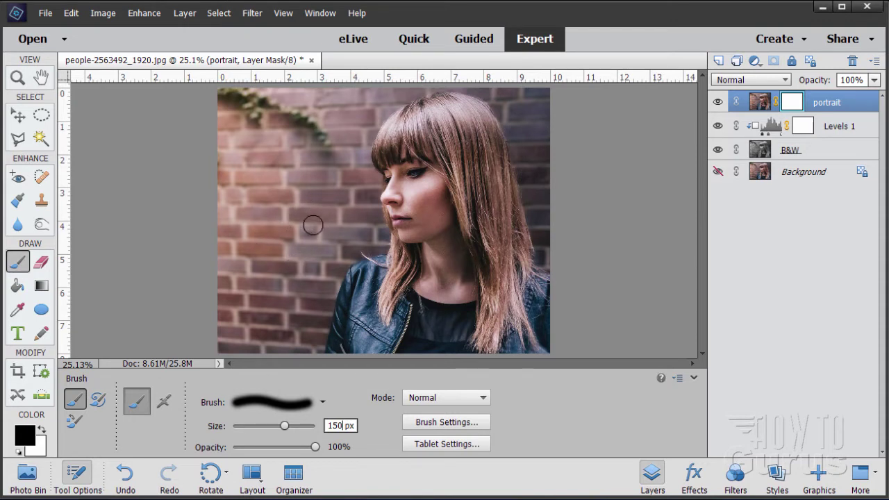
# Step: Paint black on the portrait layer's mask over the whole brick wall around the woman to reveal the black-and-white background
pyautogui.moveTo(312, 225)
pyautogui.mouseDown()
pyautogui.moveTo(296, 274)
pyautogui.moveTo(298, 211)
pyautogui.moveTo(289, 260)
pyautogui.moveTo(310, 203)
pyautogui.moveTo(321, 213)
pyautogui.moveTo(313, 227)
pyautogui.moveTo(300, 189)
pyautogui.moveTo(279, 176)
pyautogui.moveTo(269, 264)
pyautogui.moveTo(287, 212)
pyautogui.moveTo(319, 195)
pyautogui.moveTo(324, 215)
pyautogui.moveTo(320, 247)
pyautogui.moveTo(300, 277)
pyautogui.mouseUp()
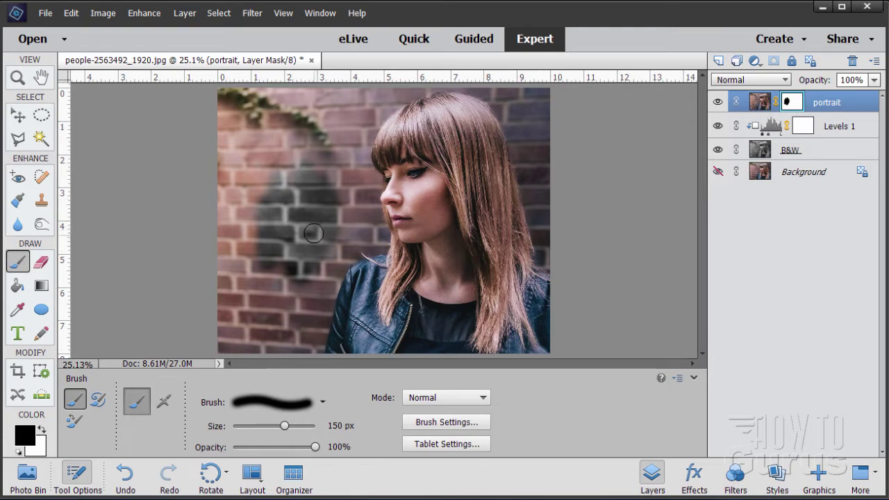
pyautogui.moveTo(343, 258); pyautogui.dragTo(310, 357)
pyautogui.moveTo(322, 269)
pyautogui.mouseDown()
pyautogui.moveTo(381, 246)
pyautogui.moveTo(375, 182)
pyautogui.mouseUp()
pyautogui.moveTo(371, 170)
pyautogui.mouseDown()
pyautogui.moveTo(364, 145)
pyautogui.moveTo(387, 103)
pyautogui.moveTo(436, 83)
pyautogui.moveTo(479, 87)
pyautogui.moveTo(507, 119)
pyautogui.moveTo(542, 256)
pyautogui.moveTo(555, 274)
pyautogui.mouseUp()
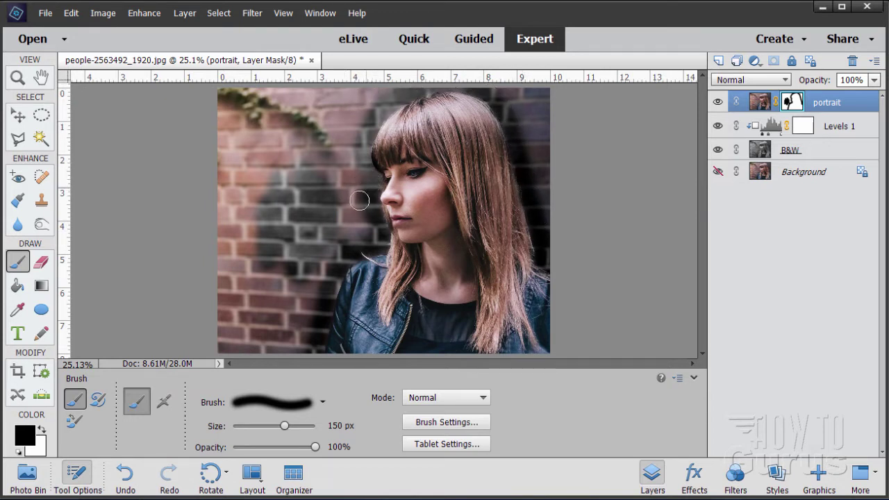
pyautogui.moveTo(539, 154)
pyautogui.mouseDown()
pyautogui.moveTo(532, 89)
pyautogui.moveTo(536, 257)
pyautogui.mouseUp()
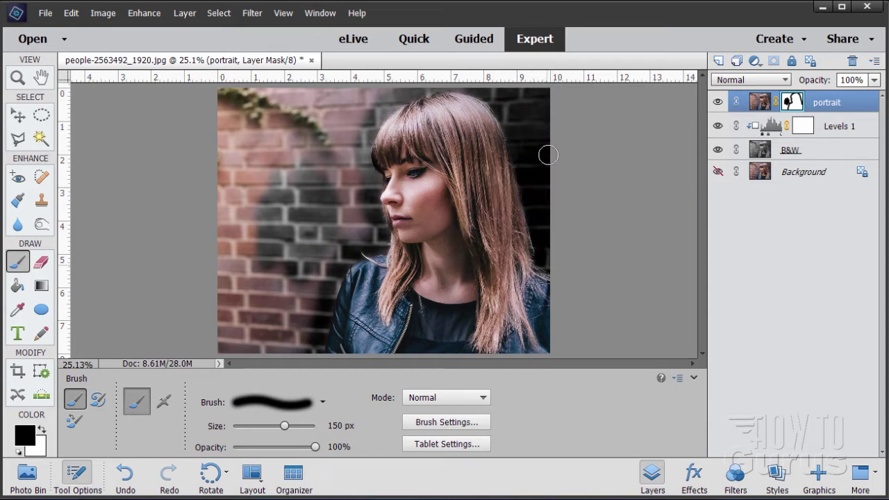
pyautogui.moveTo(378, 103)
pyautogui.mouseDown()
pyautogui.moveTo(281, 111)
pyautogui.moveTo(334, 100)
pyautogui.moveTo(189, 94)
pyautogui.moveTo(325, 120)
pyautogui.moveTo(356, 158)
pyautogui.moveTo(353, 115)
pyautogui.moveTo(227, 128)
pyautogui.moveTo(234, 104)
pyautogui.moveTo(252, 185)
pyautogui.moveTo(272, 188)
pyautogui.moveTo(323, 142)
pyautogui.moveTo(351, 178)
pyautogui.moveTo(360, 229)
pyautogui.moveTo(307, 299)
pyautogui.moveTo(259, 294)
pyautogui.moveTo(260, 237)
pyautogui.moveTo(232, 153)
pyautogui.moveTo(218, 314)
pyautogui.moveTo(240, 264)
pyautogui.moveTo(231, 314)
pyautogui.moveTo(264, 345)
pyautogui.moveTo(290, 310)
pyautogui.moveTo(297, 331)
pyautogui.mouseUp()
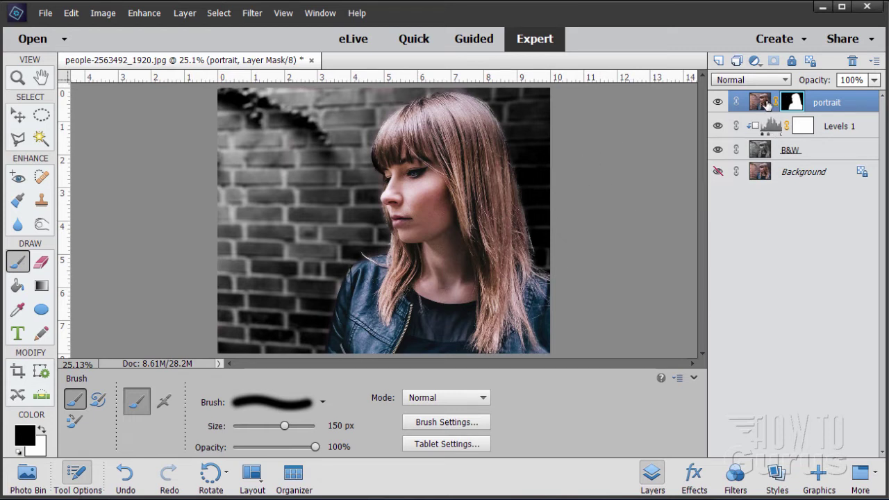
# Step: Add a Hue/Saturation adjustment layer clipped to the portrait layer and set its saturation to -46
pyautogui.click(761, 103)
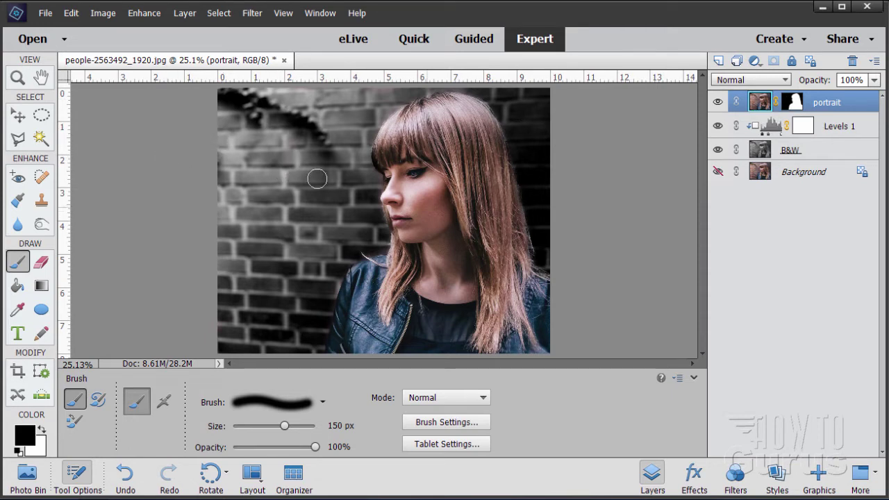
pyautogui.click(185, 13)
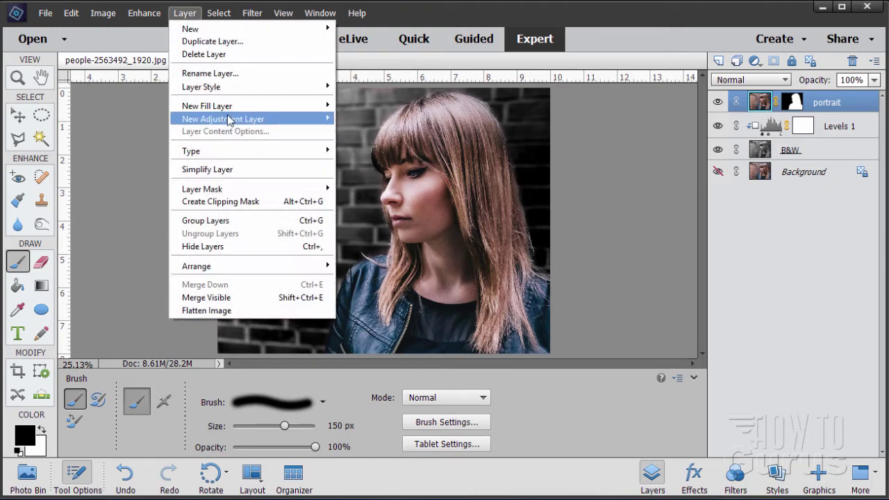
pyautogui.moveTo(229, 120)
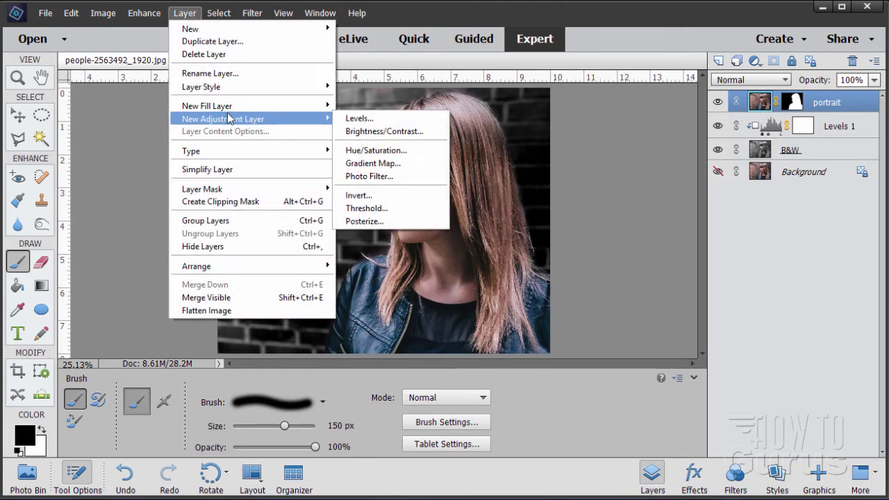
pyautogui.click(375, 152)
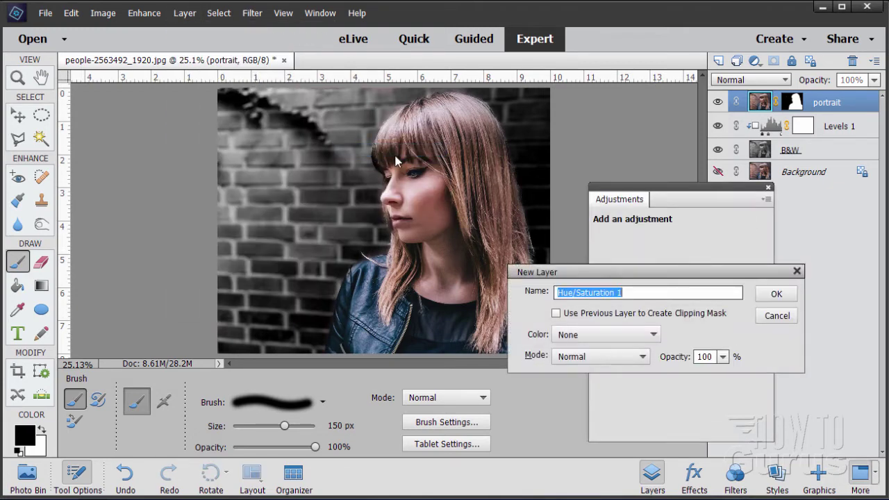
pyautogui.click(556, 314)
pyautogui.click(775, 295)
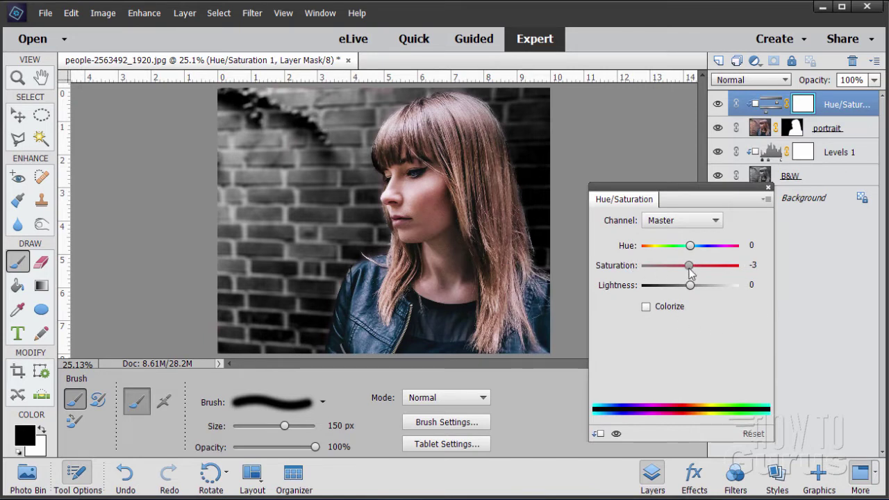
pyautogui.moveTo(690, 268); pyautogui.dragTo(670, 271)
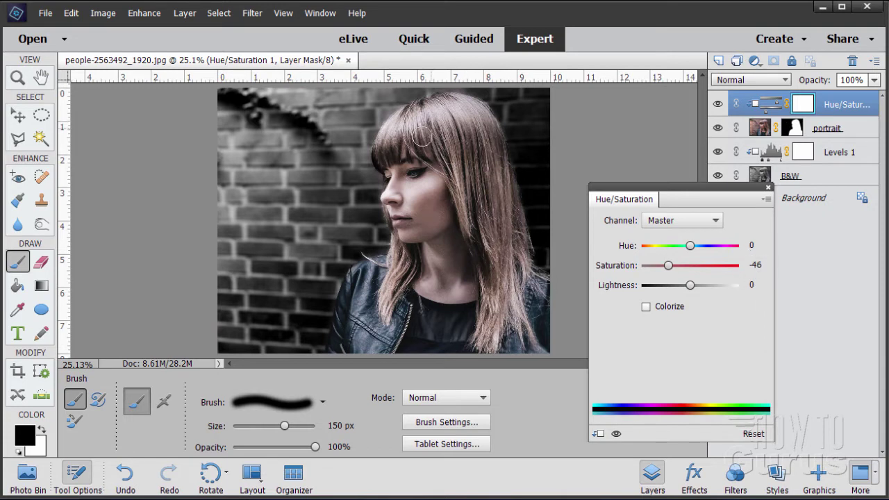
pyautogui.click(767, 188)
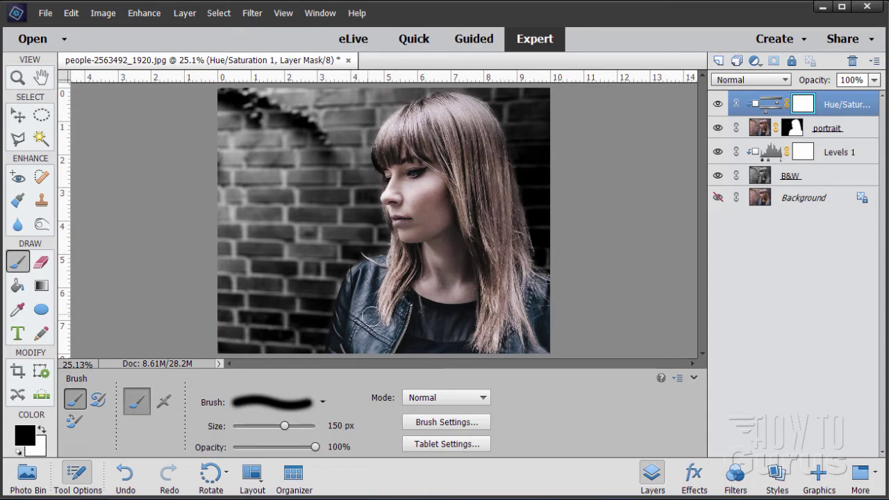
# Step: Add a second Levels adjustment layer above the Hue/Saturation layer, using the previous layer to create a clipping mask
pyautogui.click(185, 12)
pyautogui.moveTo(207, 126)
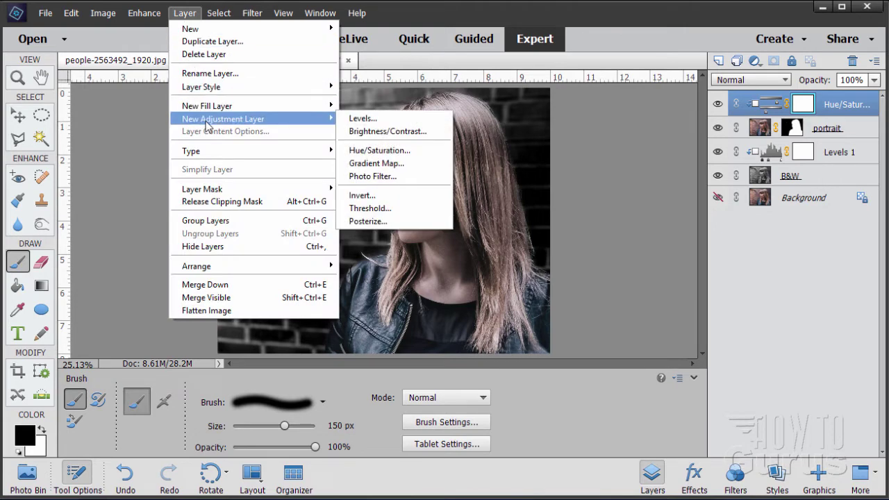
pyautogui.click(350, 118)
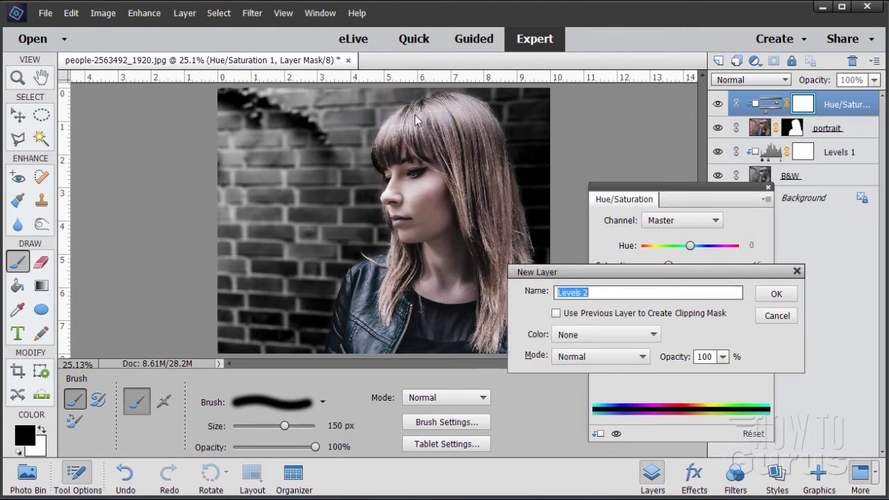
pyautogui.click(557, 314)
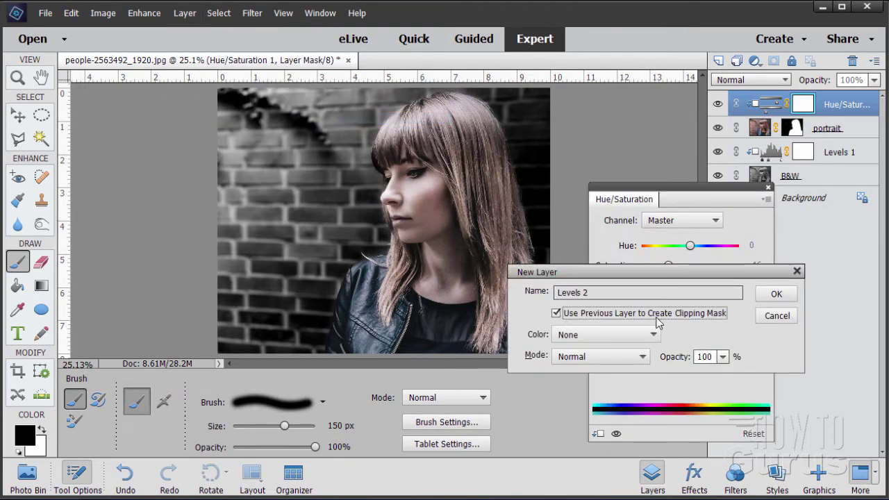
pyautogui.click(776, 296)
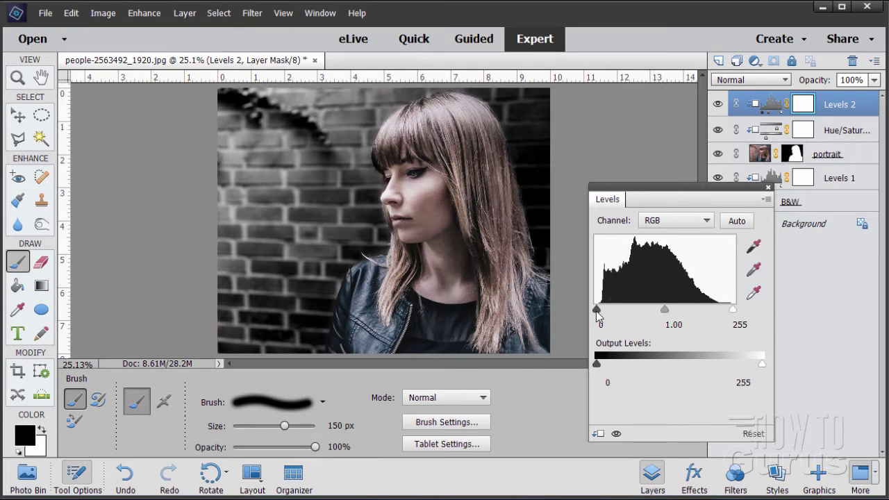
# Step: Set the Levels 2 input black point to 23 and the white point to 231 to raise the portrait's contrast
pyautogui.moveTo(596, 312); pyautogui.dragTo(609, 309)
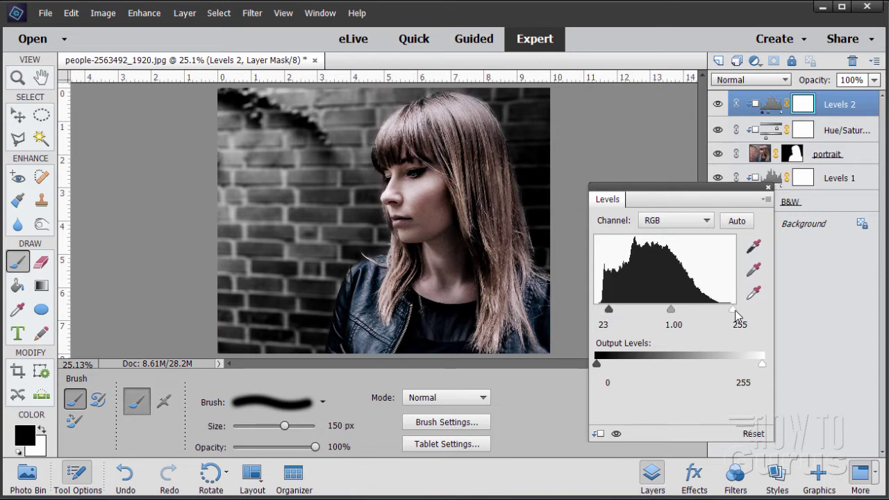
pyautogui.moveTo(732, 316); pyautogui.dragTo(721, 311)
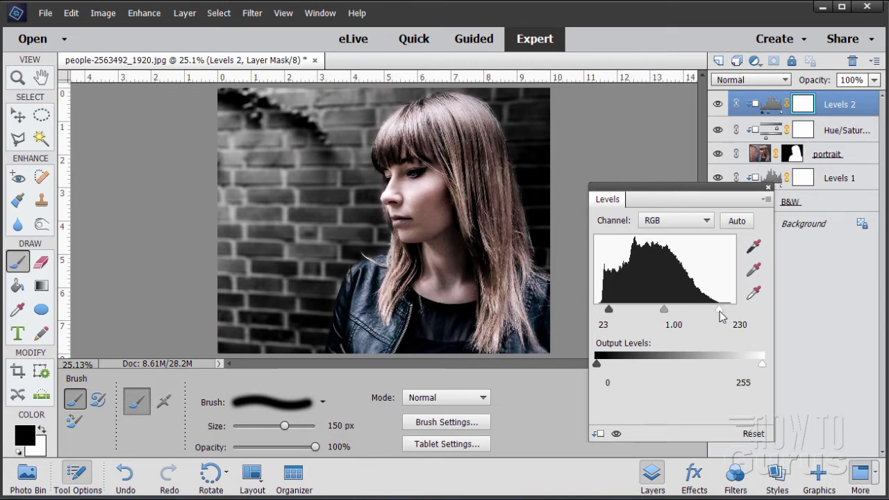
pyautogui.moveTo(719, 311); pyautogui.dragTo(720, 311)
# Step: Compare the portrait with and without the Levels 2 adjustment by toggling the layer's visibility
pyautogui.click(617, 434)
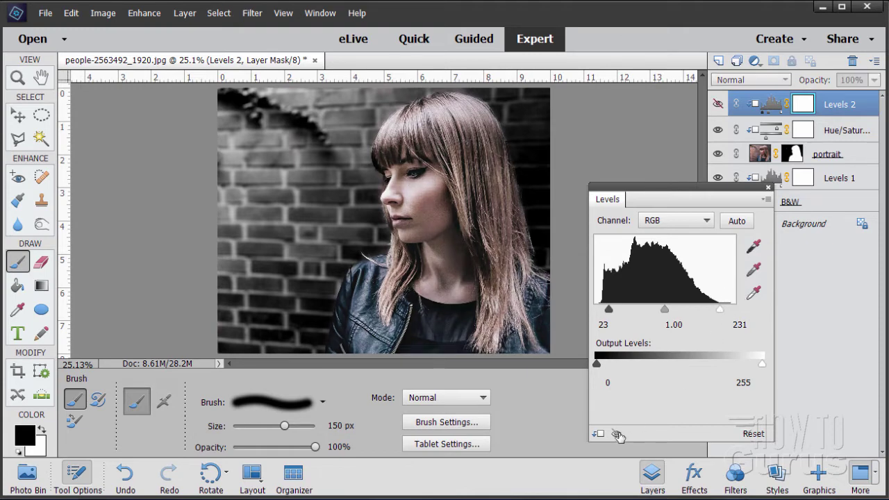
pyautogui.click(616, 434)
pyautogui.click(617, 434)
pyautogui.click(617, 434)
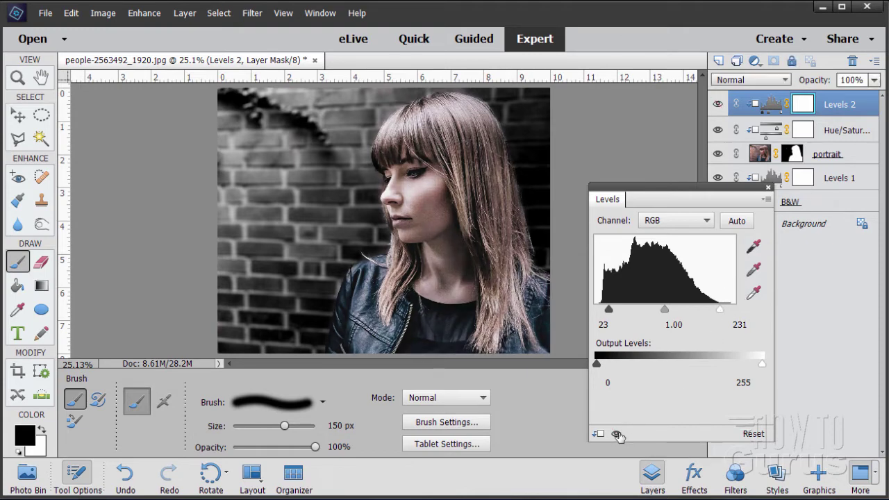
pyautogui.click(616, 435)
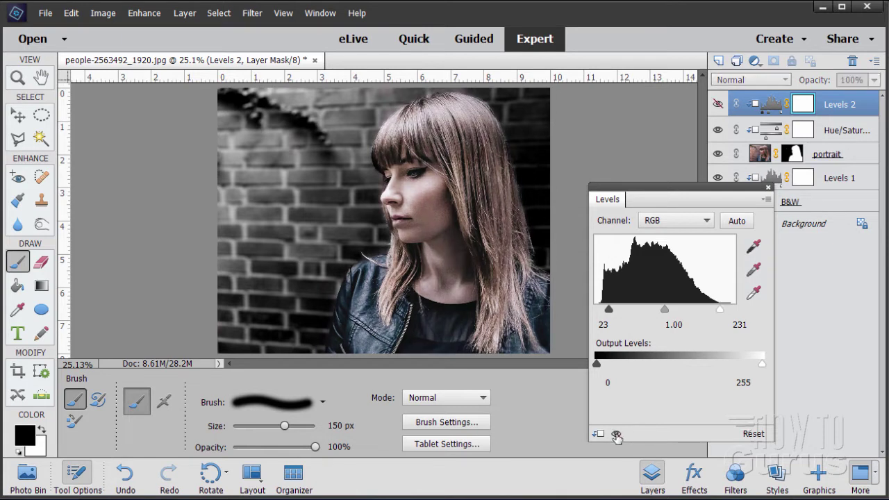
pyautogui.click(616, 435)
pyautogui.click(616, 434)
pyautogui.click(616, 435)
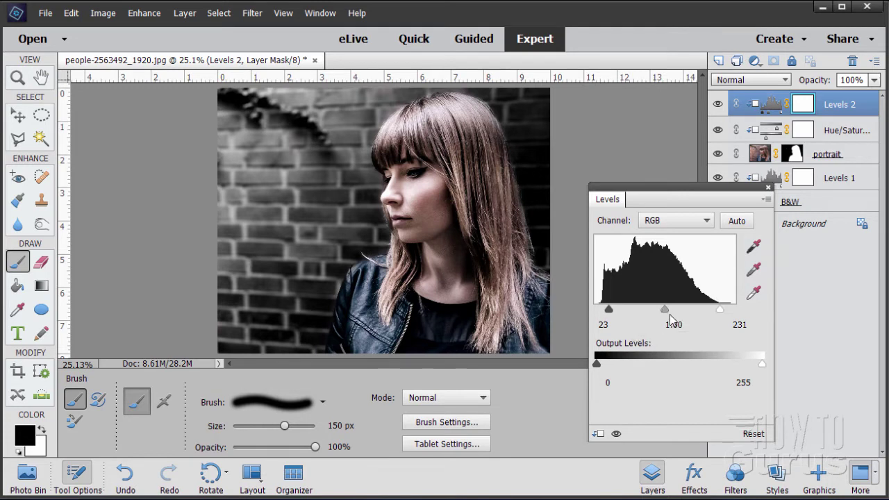
# Step: Darken the portrait's midtones to 0.90 in Levels 2, compare before and after, and close the adjustment
pyautogui.moveTo(665, 309)
pyautogui.mouseDown()
pyautogui.moveTo(678, 311)
pyautogui.moveTo(649, 312)
pyautogui.moveTo(669, 314)
pyautogui.mouseUp()
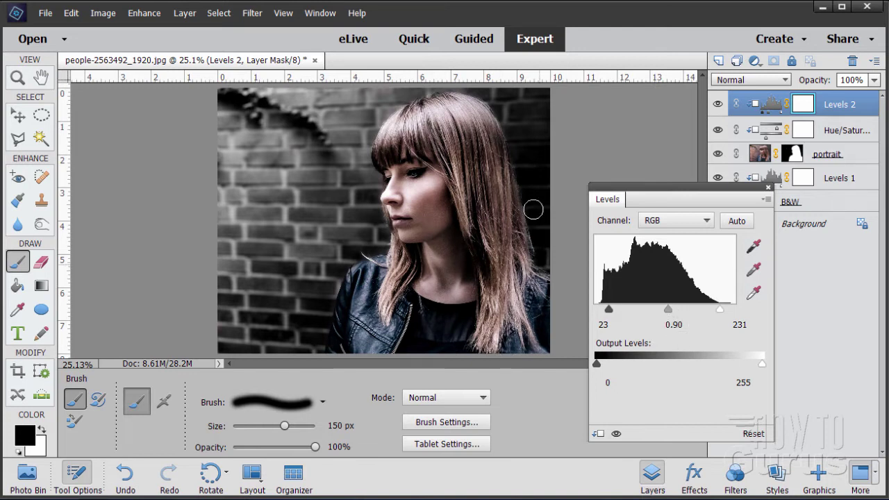
pyautogui.click(616, 435)
pyautogui.click(616, 436)
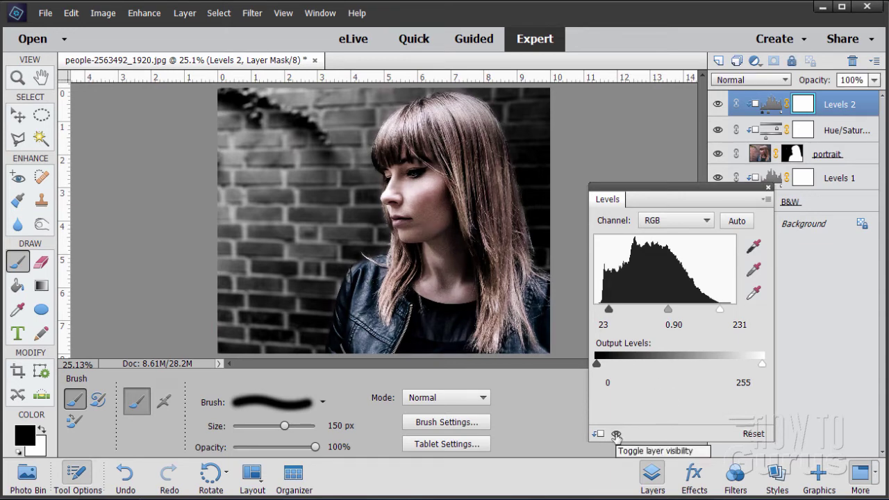
pyautogui.click(616, 436)
pyautogui.click(616, 436)
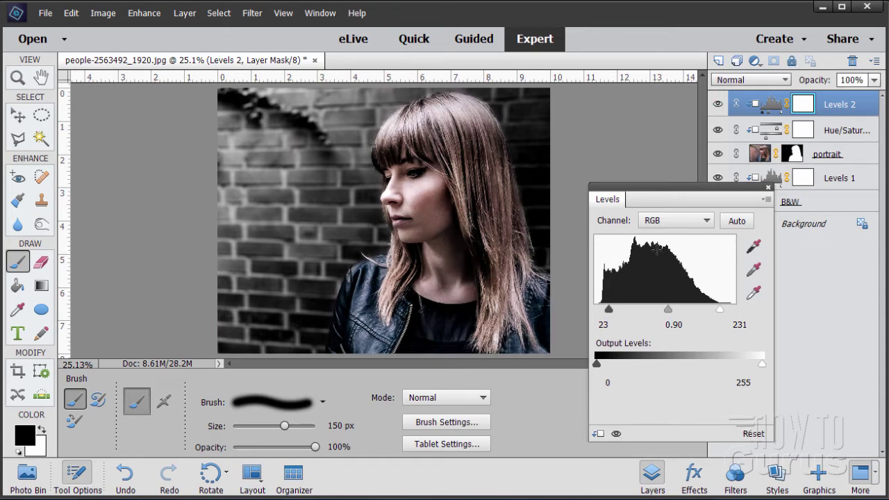
pyautogui.click(768, 189)
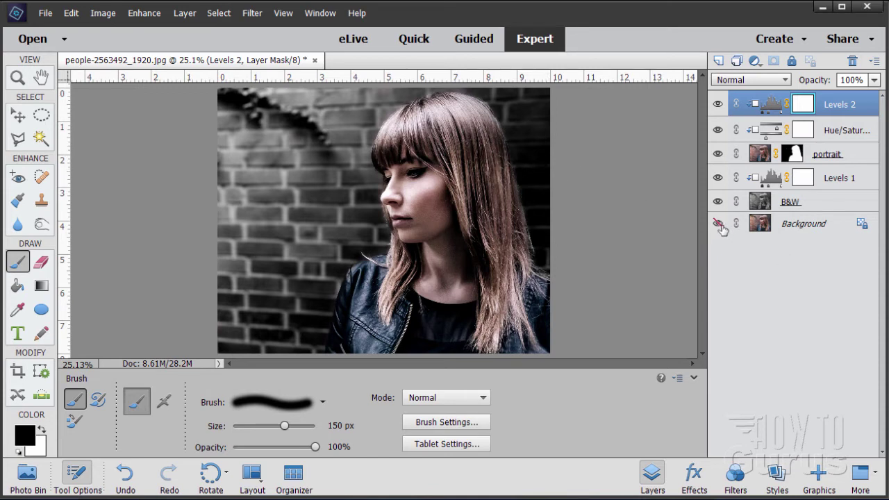
# Step: Duplicate the Background layer, move the copy to the top of the layer stack and hide the original Background
pyautogui.click(789, 225)
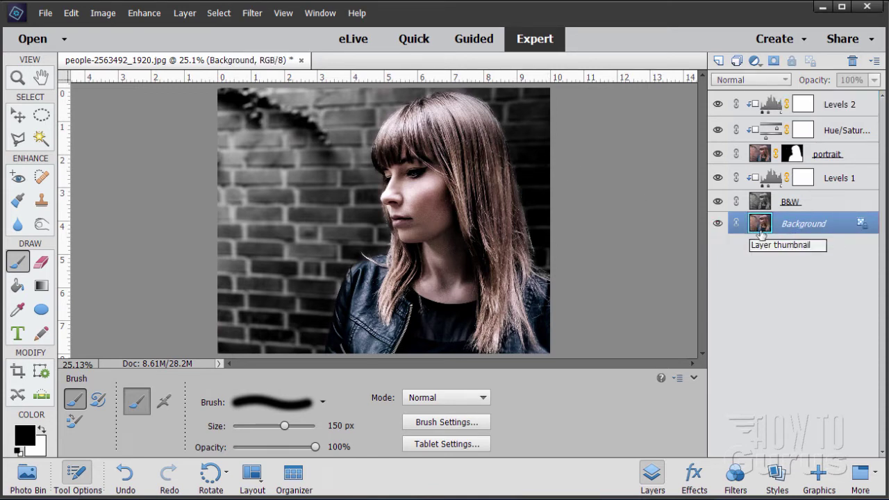
pyautogui.moveTo(759, 223); pyautogui.dragTo(719, 60)
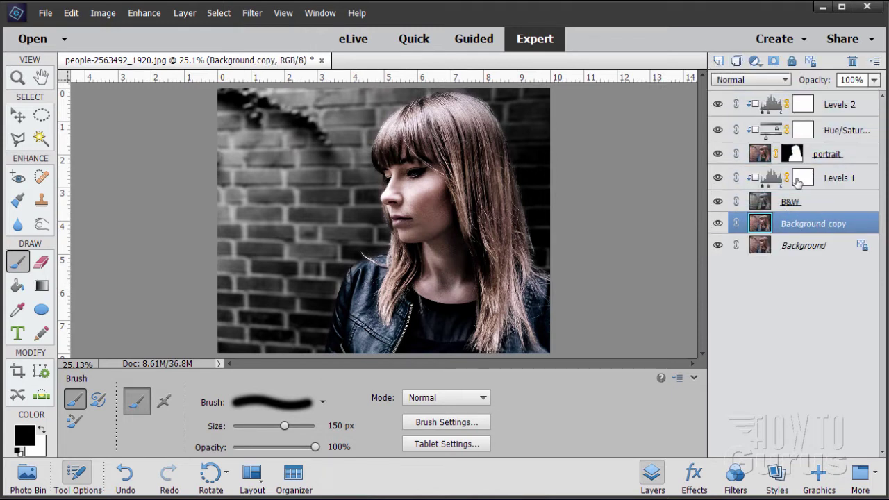
pyautogui.moveTo(759, 167); pyautogui.dragTo(736, 104)
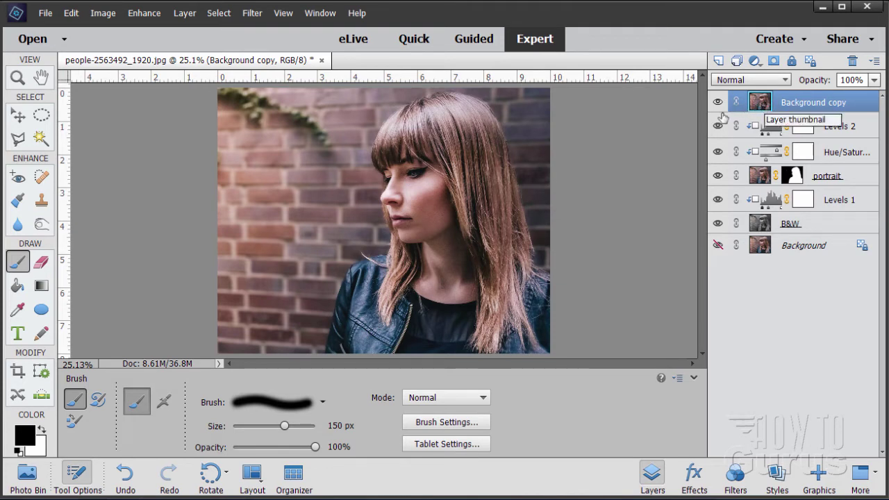
# Step: Apply a High Pass filter with a 1.0 pixel radius to the Background copy and set its blend mode to Vivid Light
pyautogui.click(253, 13)
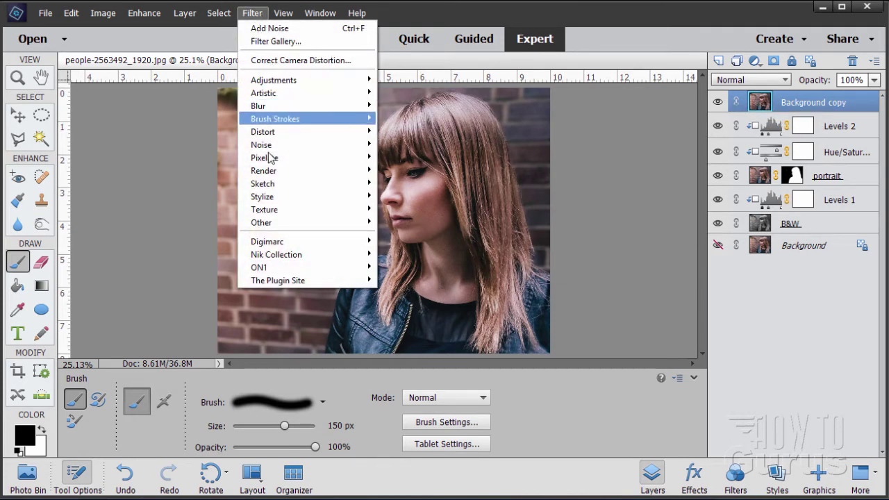
pyautogui.moveTo(291, 224)
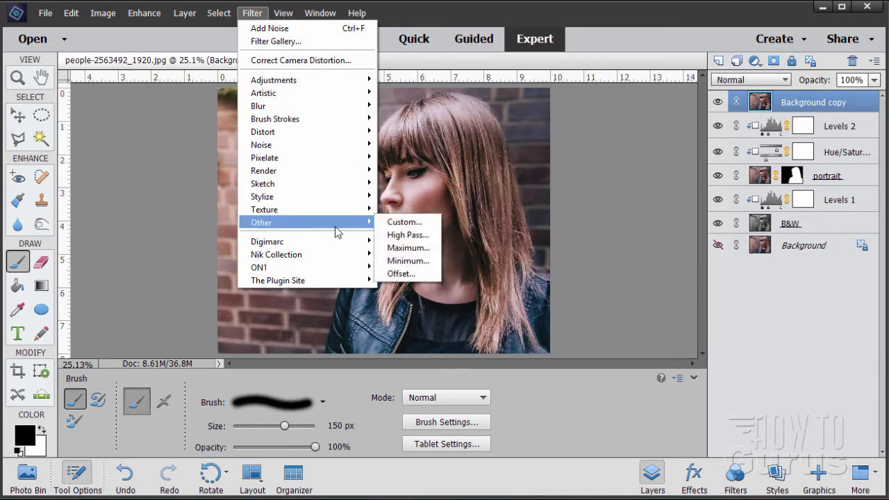
pyautogui.click(406, 234)
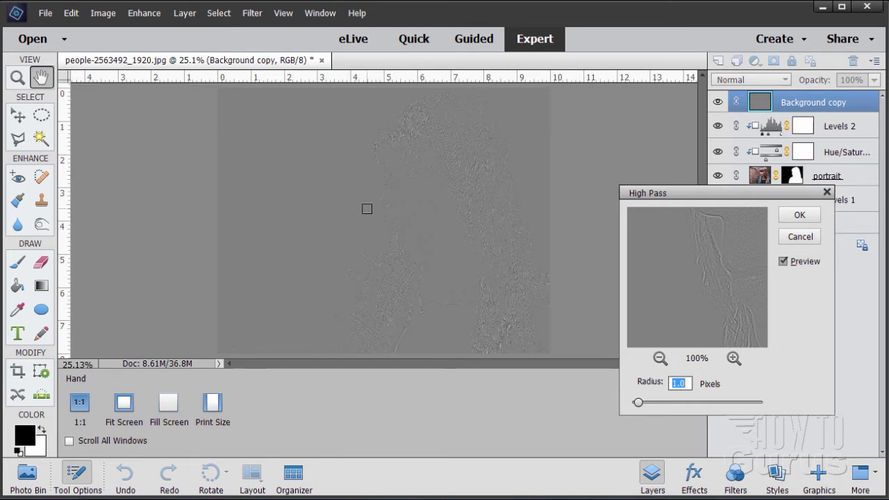
pyautogui.click(679, 384)
pyautogui.click(799, 216)
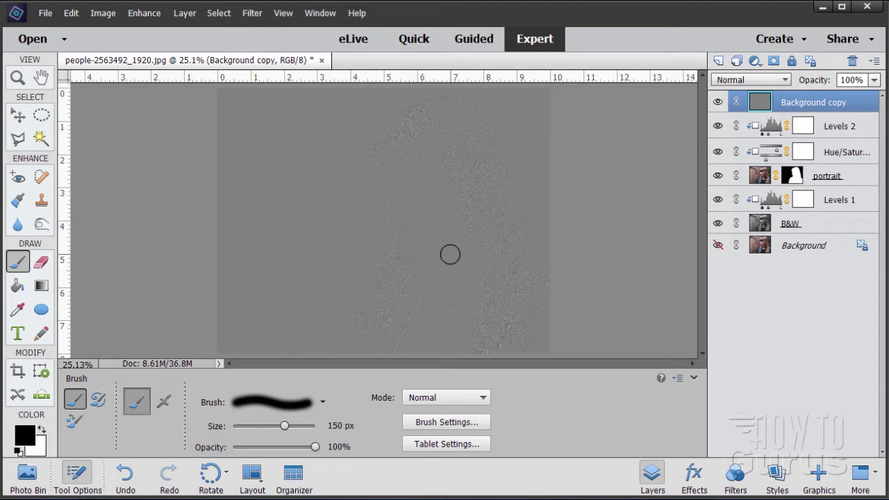
pyautogui.click(749, 81)
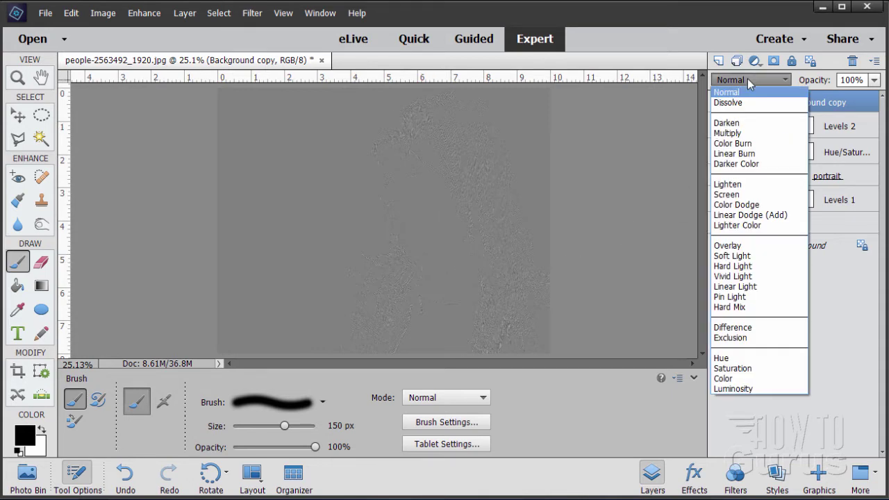
pyautogui.click(724, 277)
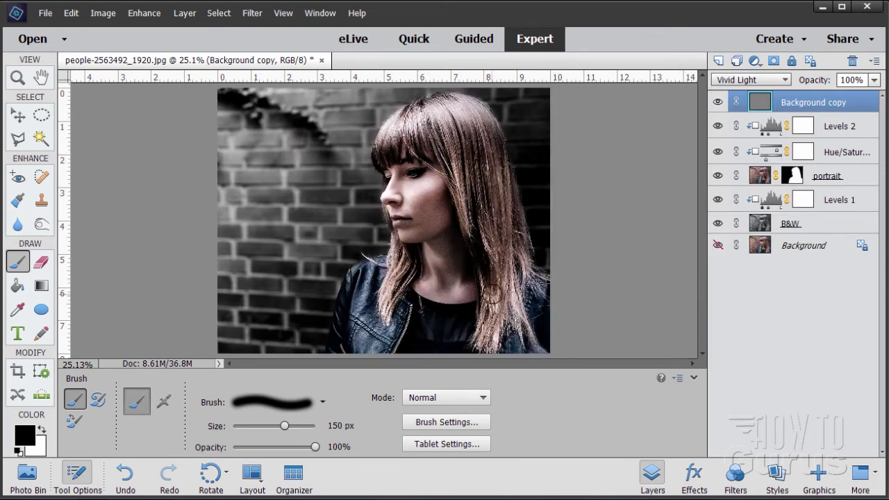
# Step: Compare the image with and without the High Pass sharpening by toggling the Background copy layer's visibility
pyautogui.click(719, 103)
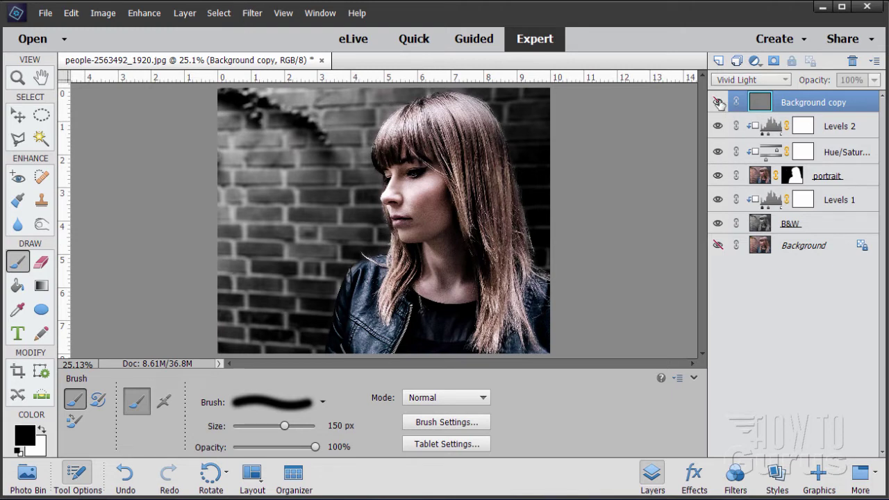
pyautogui.click(719, 103)
pyautogui.click(719, 103)
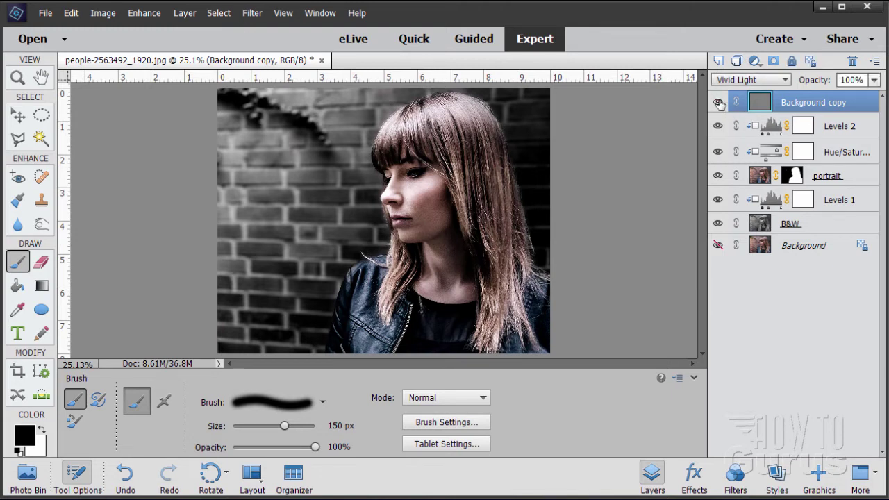
pyautogui.click(718, 103)
pyautogui.click(719, 103)
pyautogui.click(719, 103)
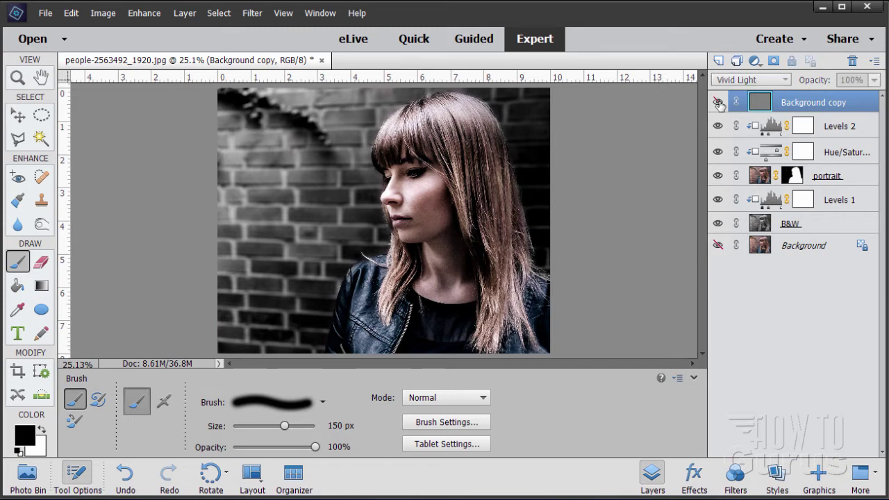
pyautogui.click(719, 103)
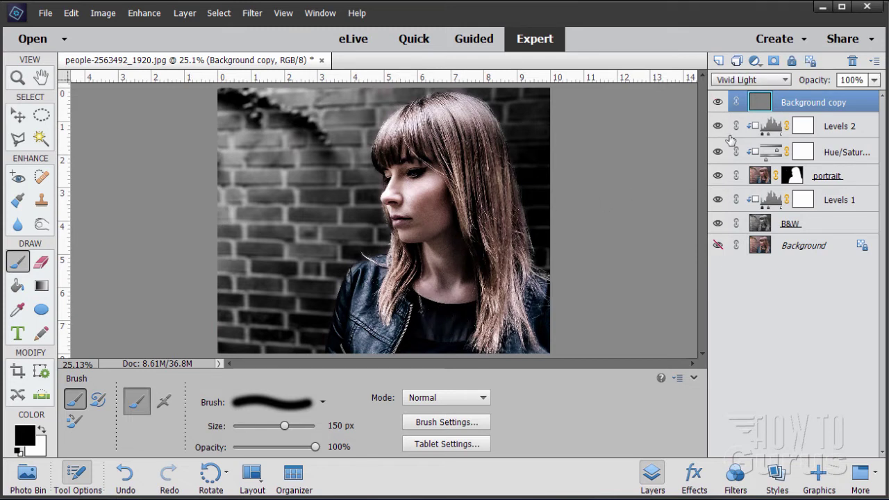
pyautogui.click(718, 104)
pyautogui.click(718, 103)
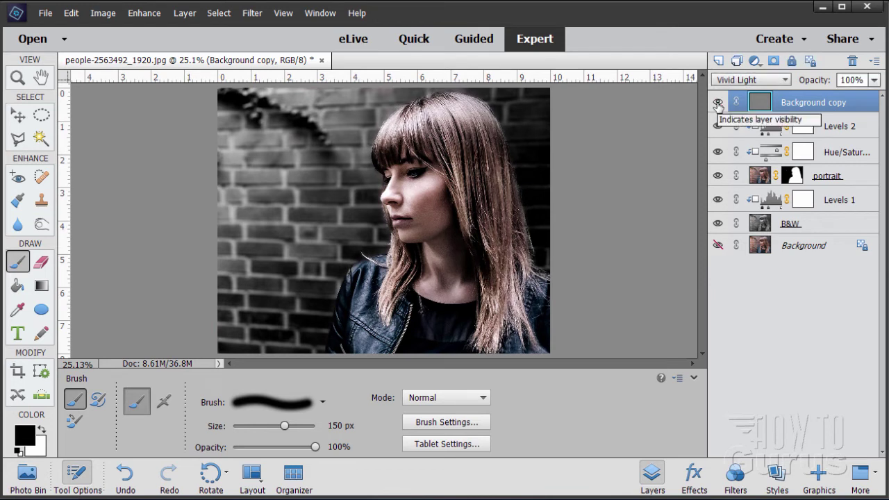
pyautogui.click(718, 103)
pyautogui.click(717, 103)
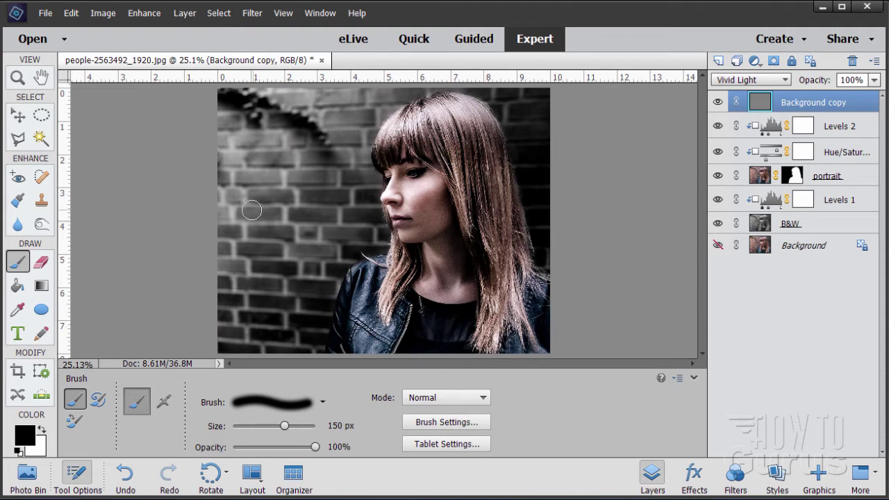
# Step: Copy the cracked texture from background-1874580_1920.jpg into the portrait document directly above Levels 1, and close the texture file
pyautogui.click(23, 119)
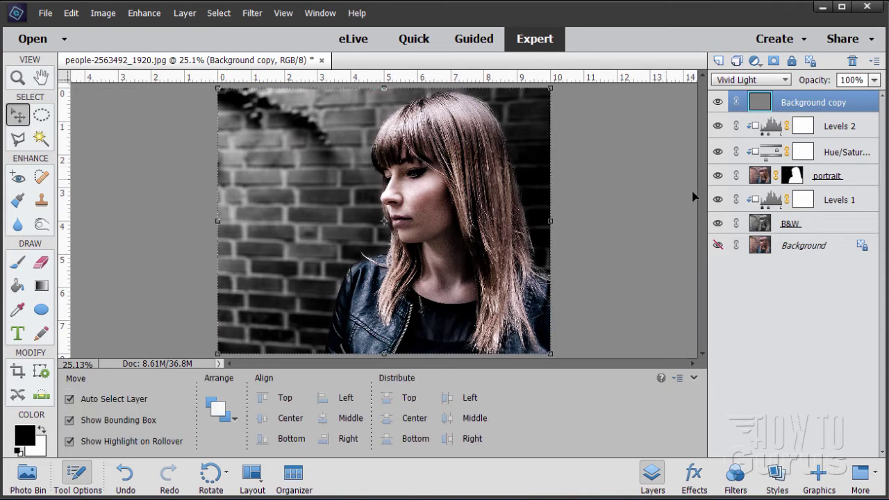
pyautogui.click(764, 229)
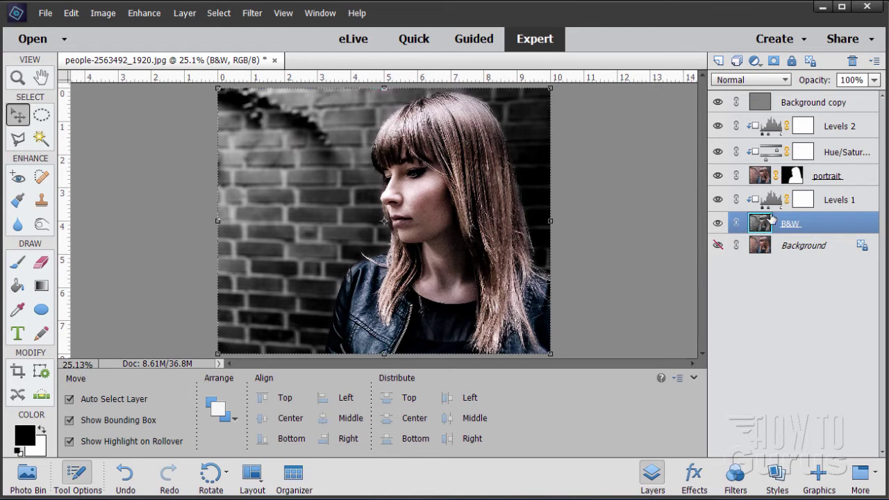
pyautogui.click(833, 204)
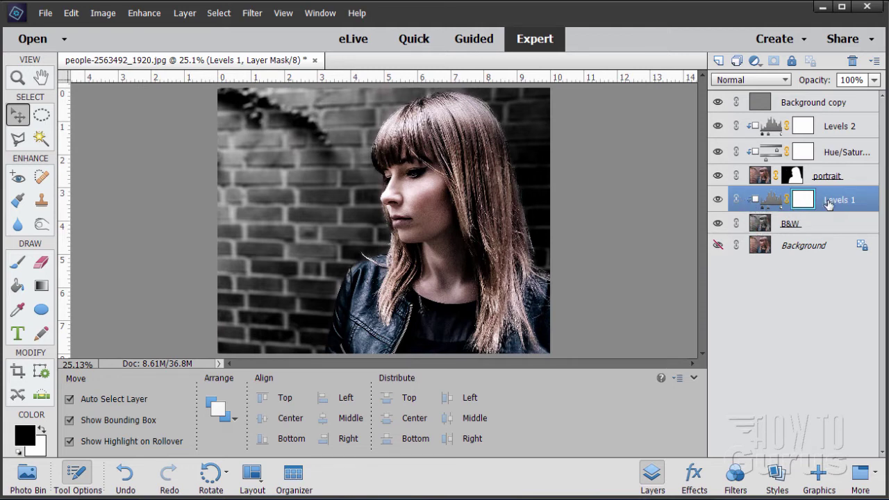
pyautogui.click(28, 475)
pyautogui.click(108, 432)
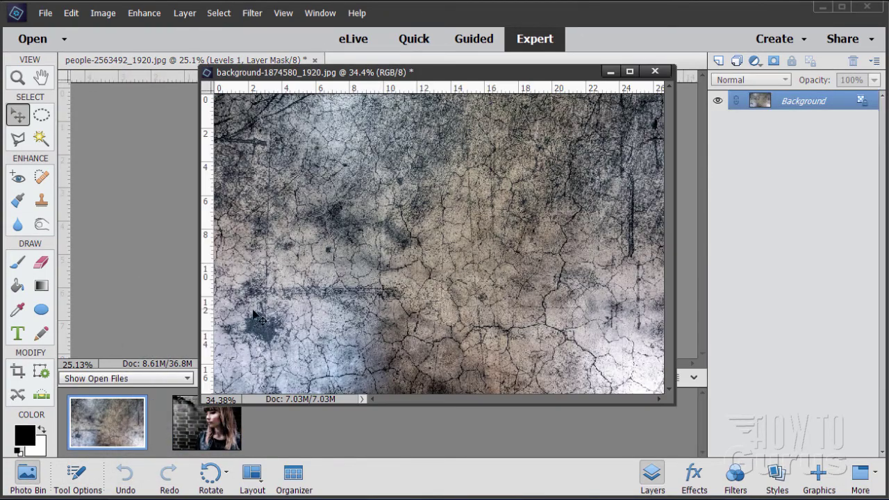
pyautogui.moveTo(425, 78); pyautogui.dragTo(625, 288)
pyautogui.moveTo(759, 103); pyautogui.dragTo(561, 249)
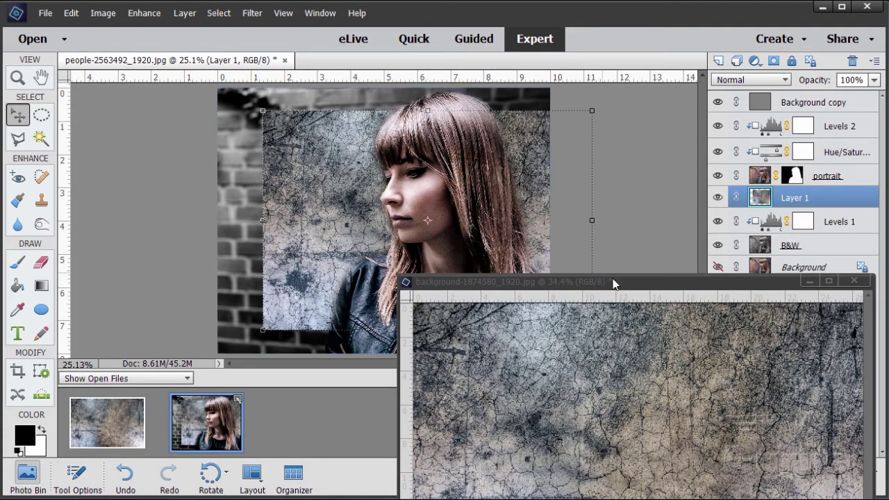
pyautogui.moveTo(633, 287); pyautogui.dragTo(486, 205)
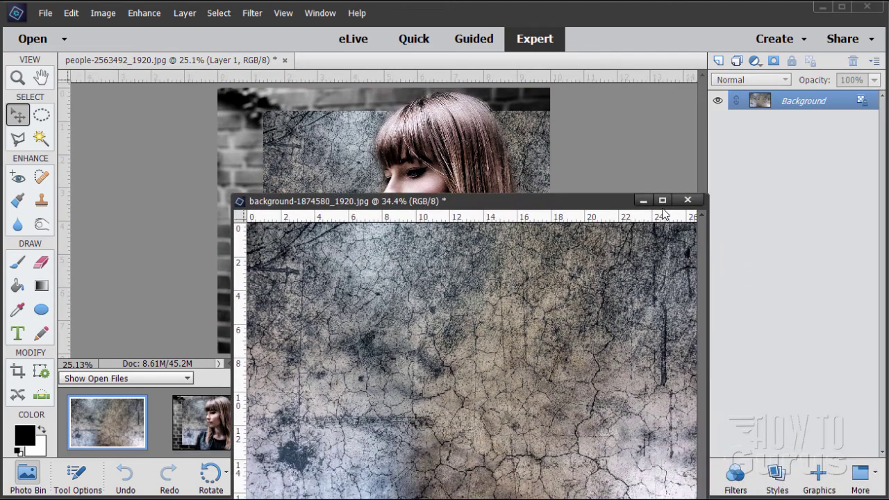
pyautogui.click(687, 200)
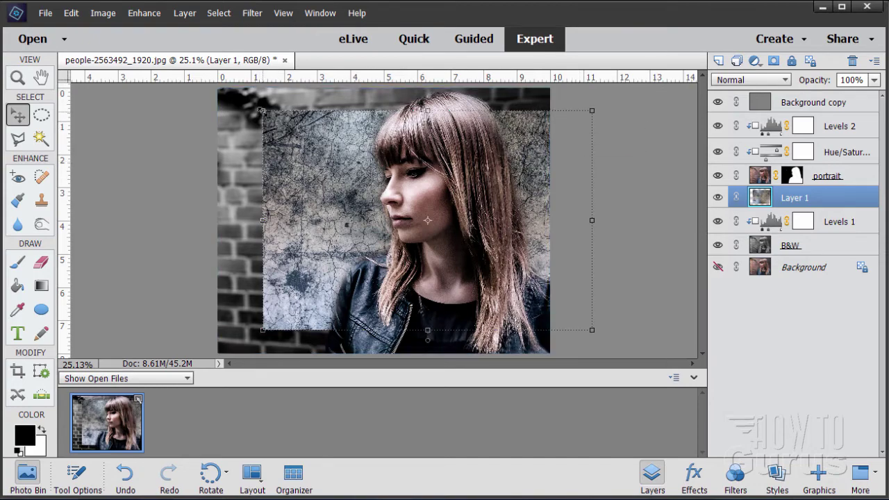
# Step: Scale the cracked texture layer proportionally to about 127.91% so it covers the whole canvas, and commit the transform
pyautogui.moveTo(262, 109); pyautogui.dragTo(215, 77)
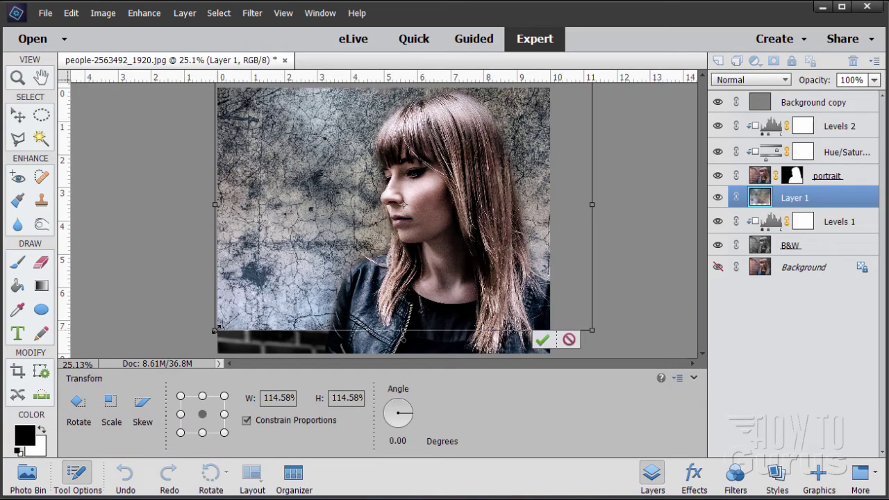
pyautogui.moveTo(217, 329); pyautogui.dragTo(178, 359)
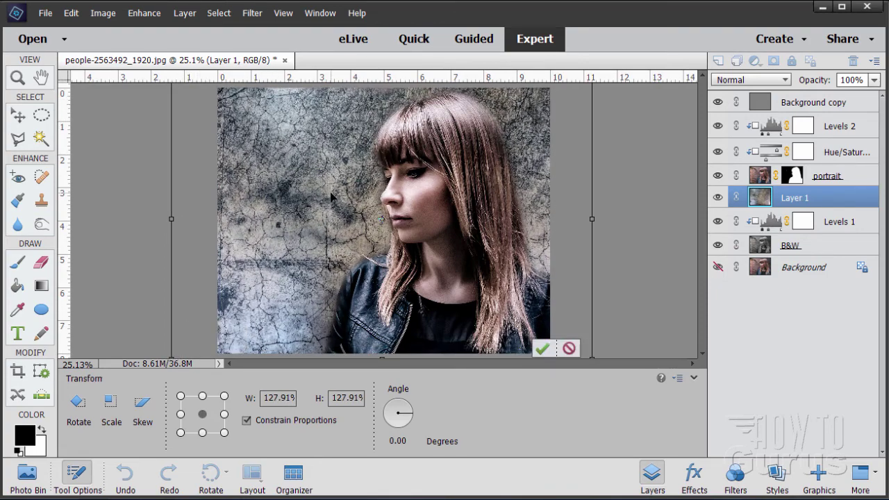
pyautogui.click(541, 348)
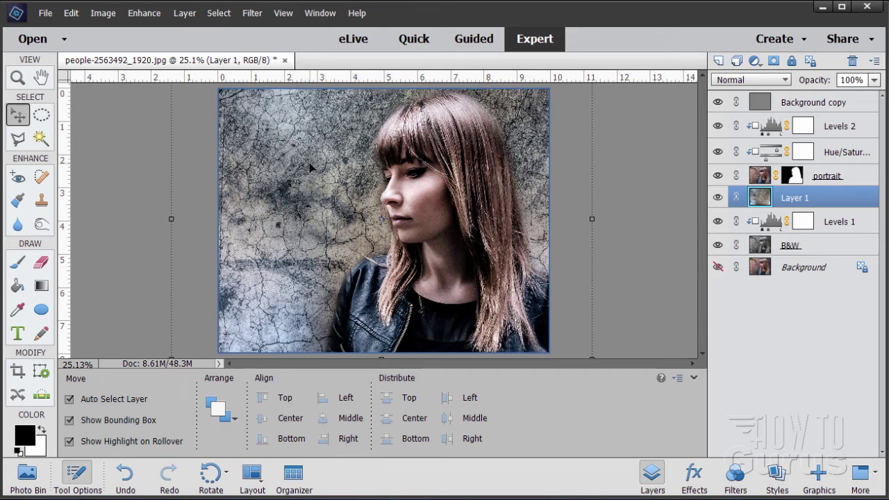
# Step: Set the cracked texture layer's blend mode to Soft Light and compare the image with and without the texture
pyautogui.click(730, 84)
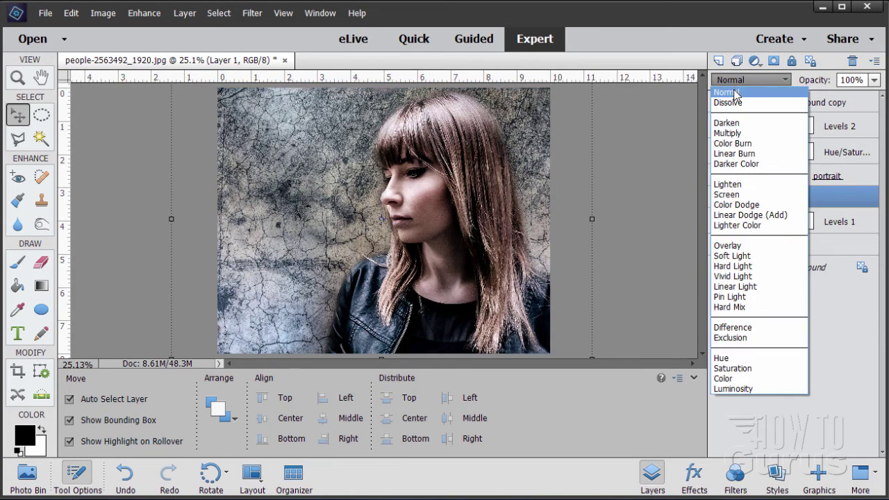
pyautogui.click(733, 255)
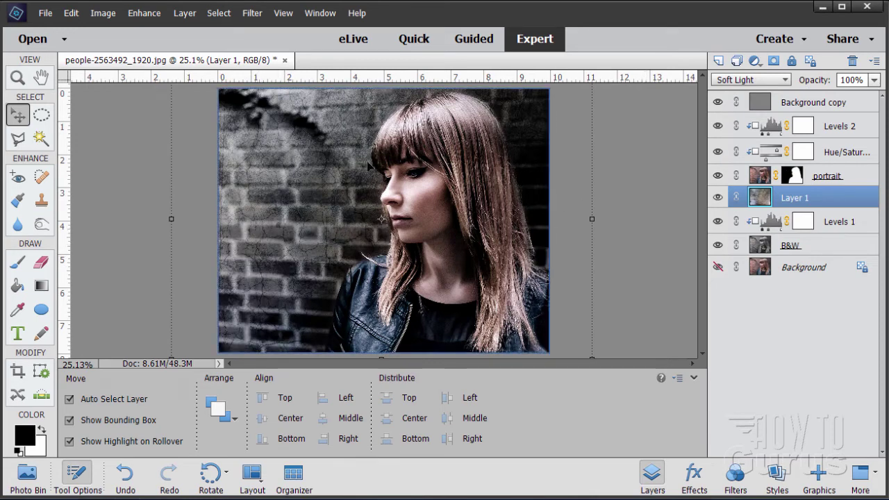
pyautogui.click(718, 199)
pyautogui.click(718, 199)
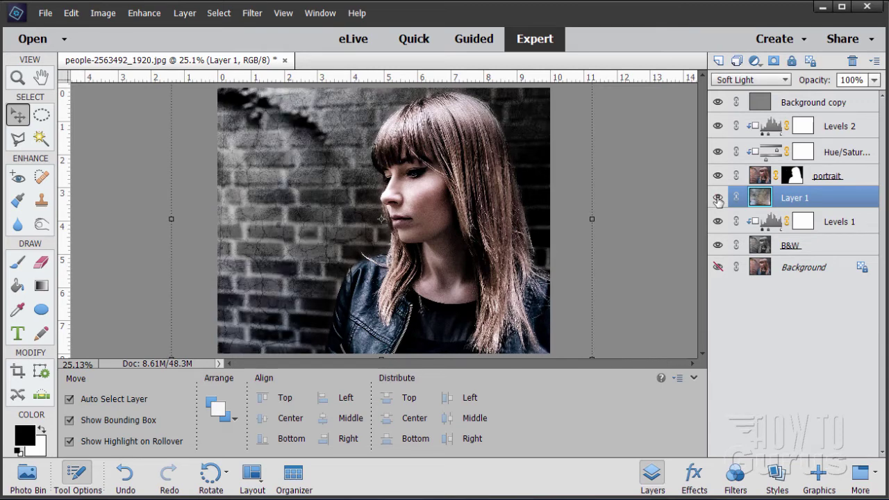
pyautogui.click(718, 199)
pyautogui.click(718, 199)
pyautogui.click(718, 199)
pyautogui.click(718, 199)
# Step: Darken the edges of the B&W layer with Correct Camera Distortion, using a vignette amount of -100
pyautogui.click(772, 247)
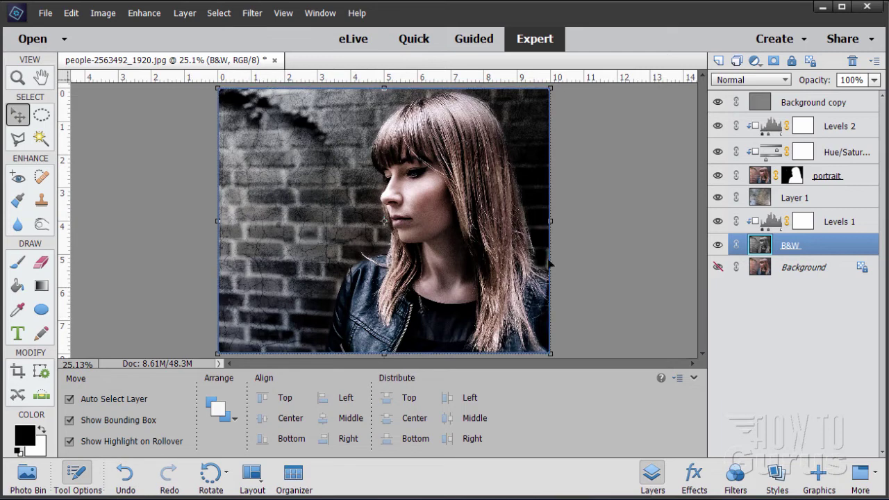
pyautogui.click(252, 13)
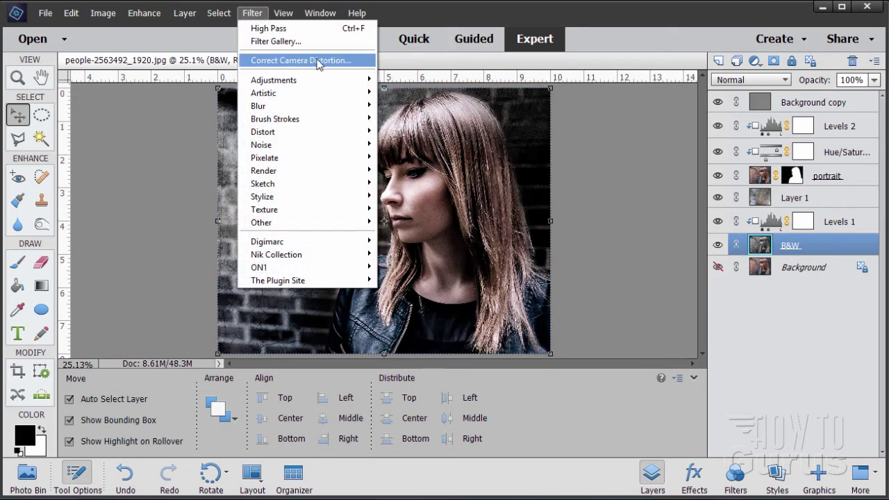
pyautogui.click(295, 62)
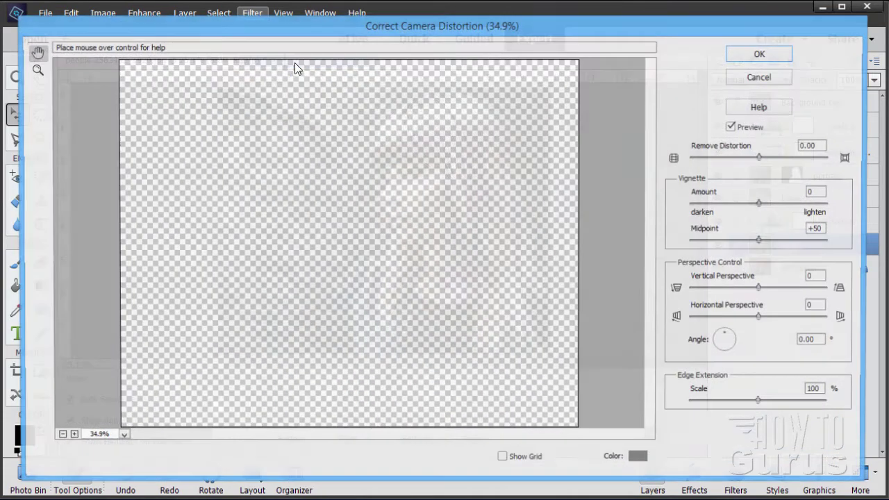
pyautogui.moveTo(551, 32); pyautogui.dragTo(512, 38)
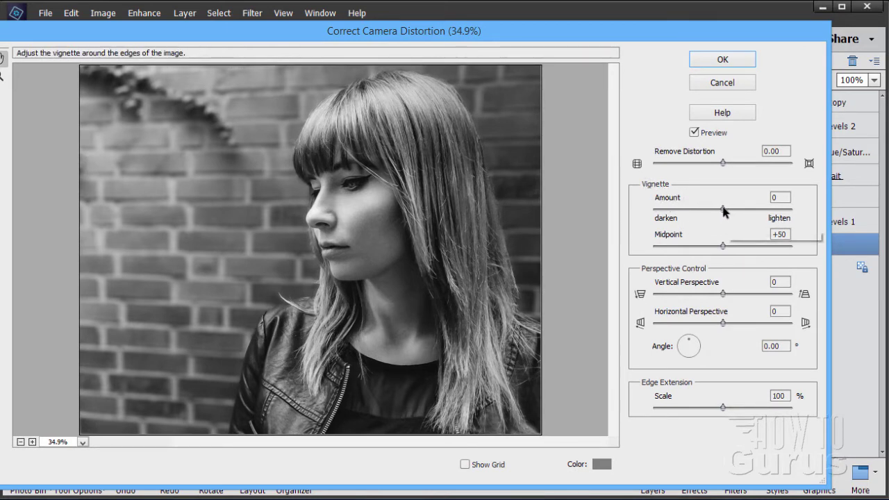
pyautogui.moveTo(723, 208); pyautogui.dragTo(635, 210)
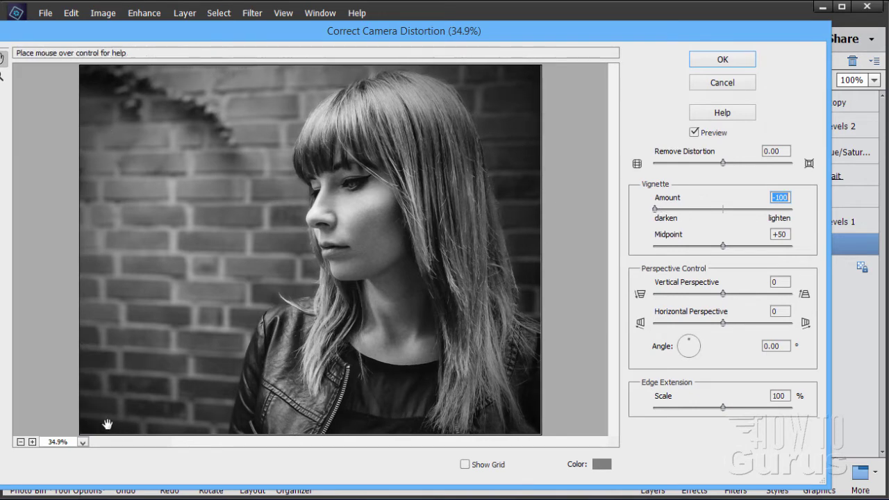
pyautogui.click(711, 59)
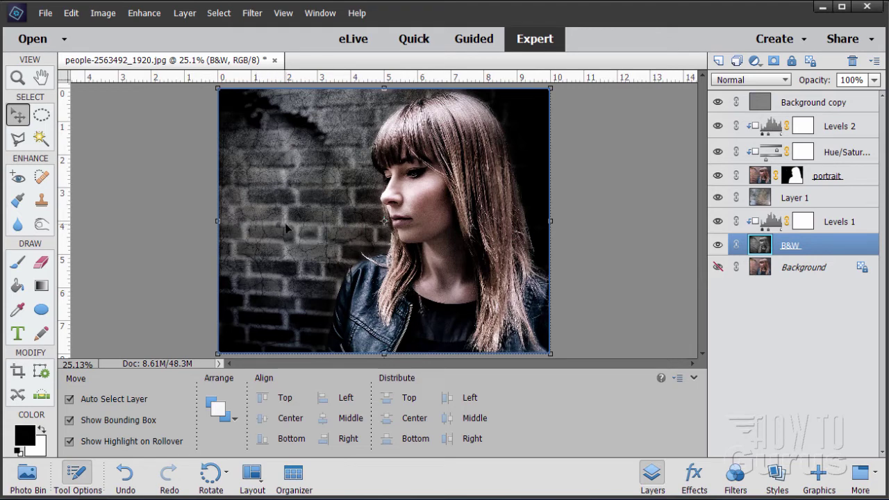
# Step: Duplicate the masked portrait layer and hide the original portrait layer
pyautogui.click(760, 177)
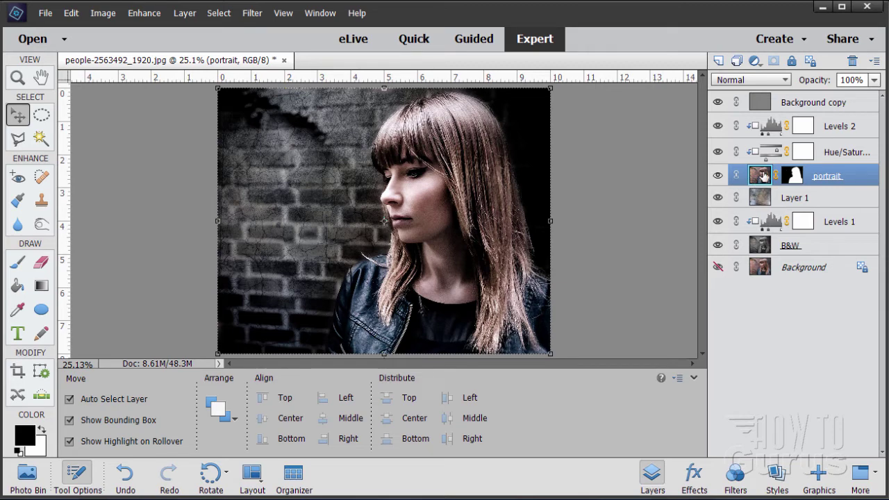
pyautogui.moveTo(762, 175); pyautogui.dragTo(718, 60)
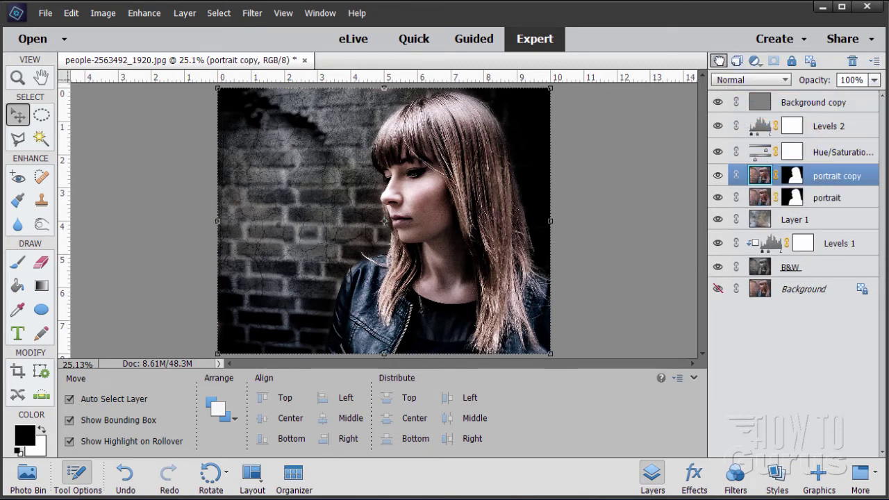
pyautogui.click(718, 198)
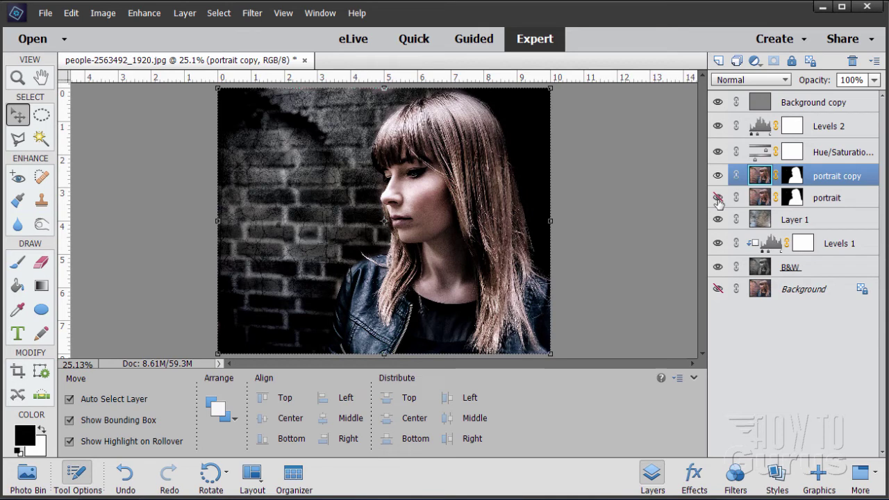
# Step: Apply the Add Noise filter to the portrait copy's image at 12.5% with Uniform distribution, comparing the preview on and off first
pyautogui.click(756, 179)
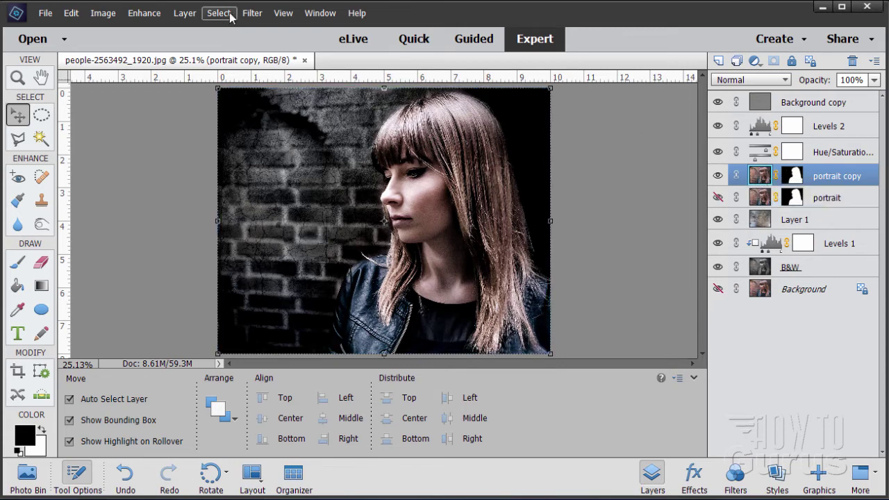
pyautogui.click(252, 13)
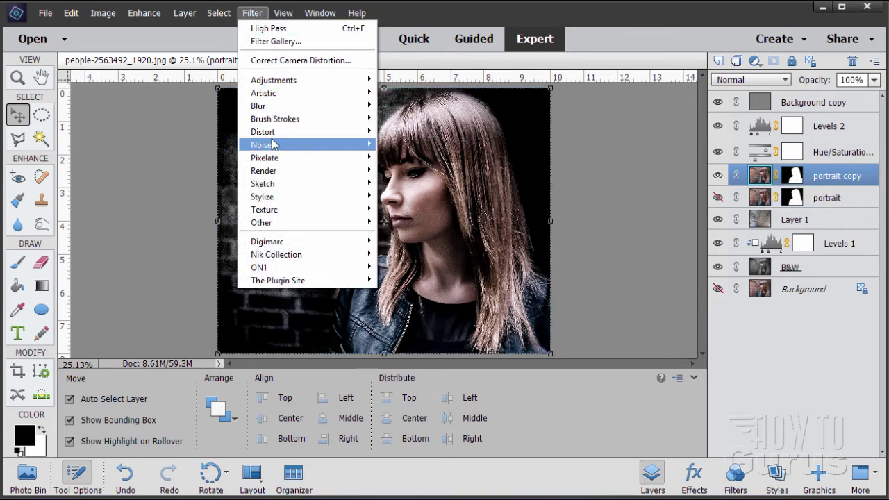
pyautogui.moveTo(272, 143)
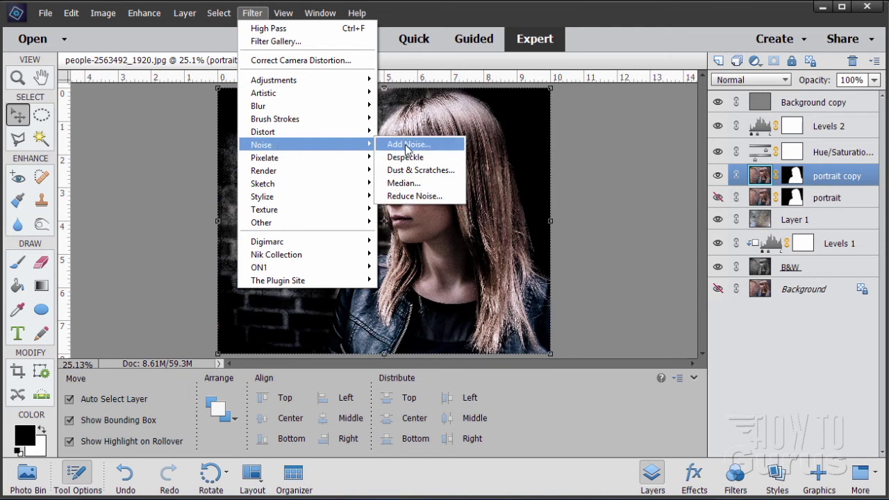
pyautogui.click(406, 146)
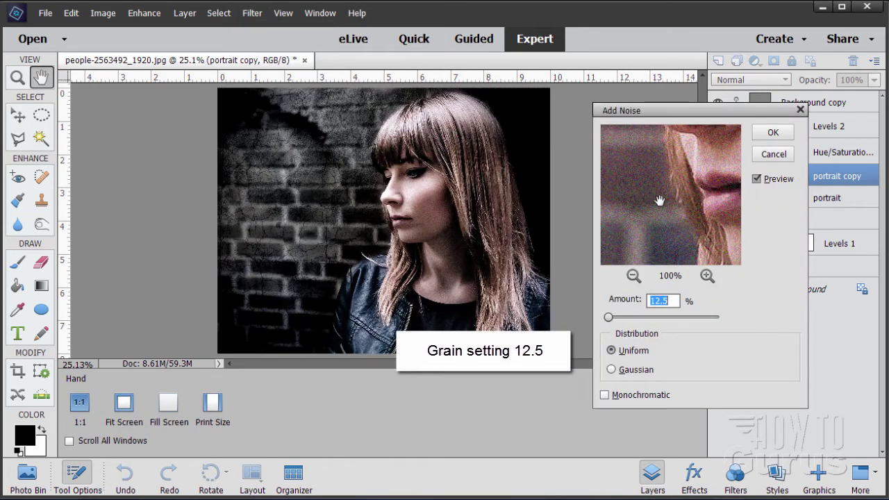
pyautogui.moveTo(659, 200); pyautogui.dragTo(645, 184)
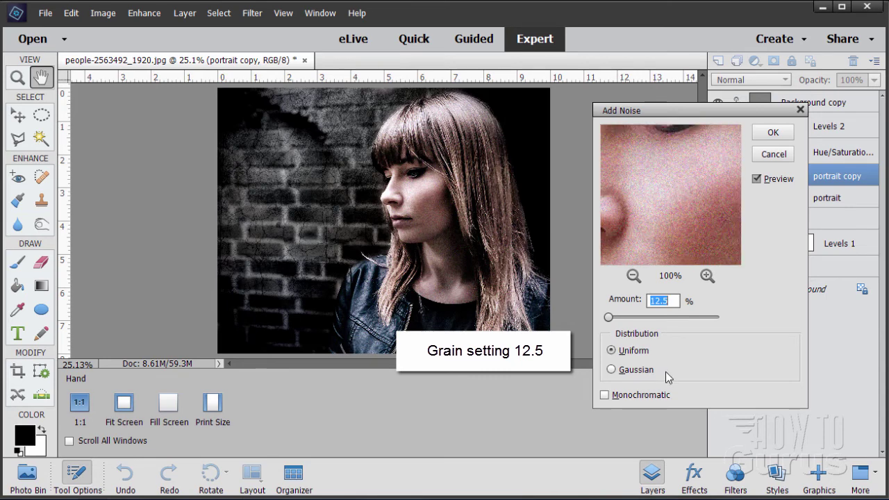
pyautogui.click(757, 179)
pyautogui.click(757, 179)
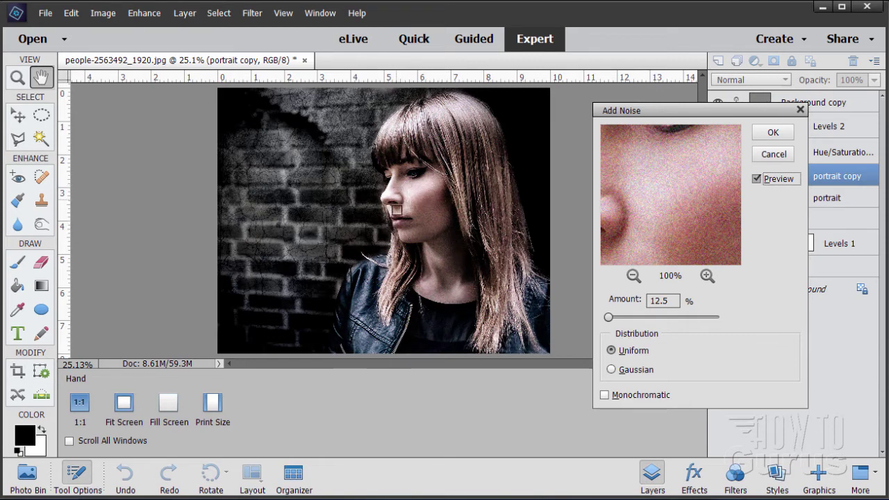
pyautogui.click(756, 179)
pyautogui.click(757, 180)
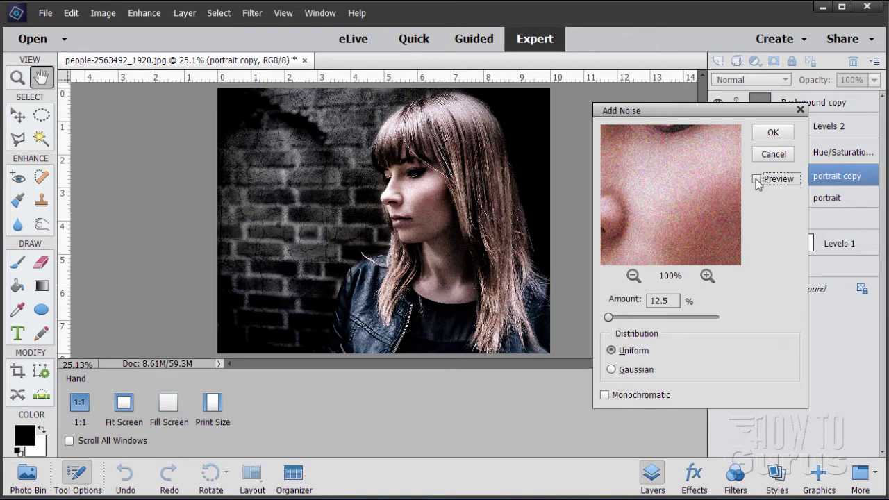
pyautogui.click(757, 180)
pyautogui.click(766, 139)
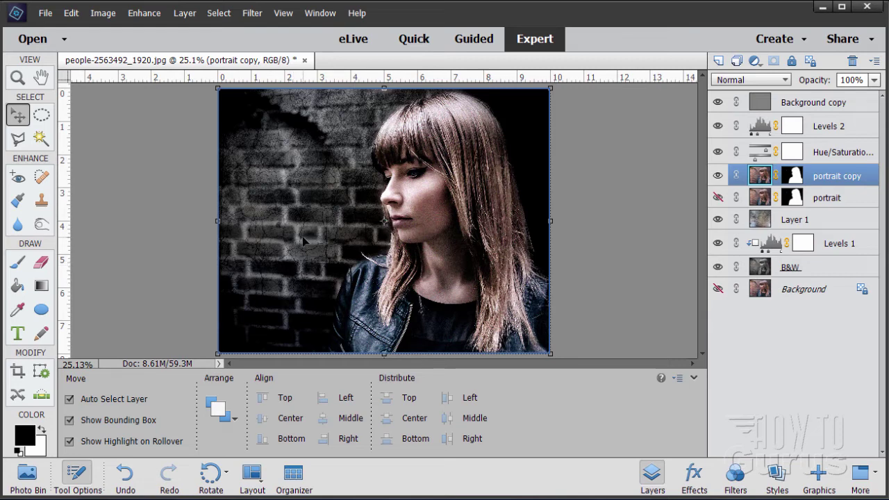
# Step: Add a Gradient Map adjustment layer above the Background copy layer, keeping the default layer options
pyautogui.click(744, 103)
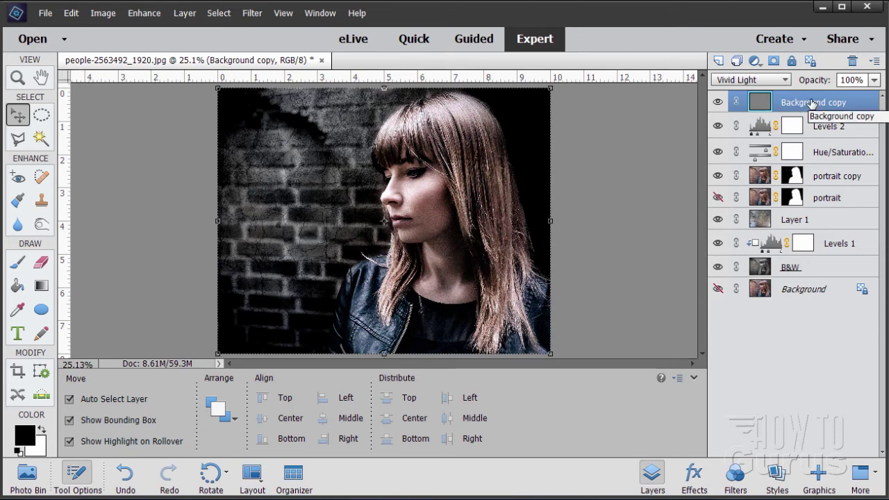
pyautogui.click(185, 13)
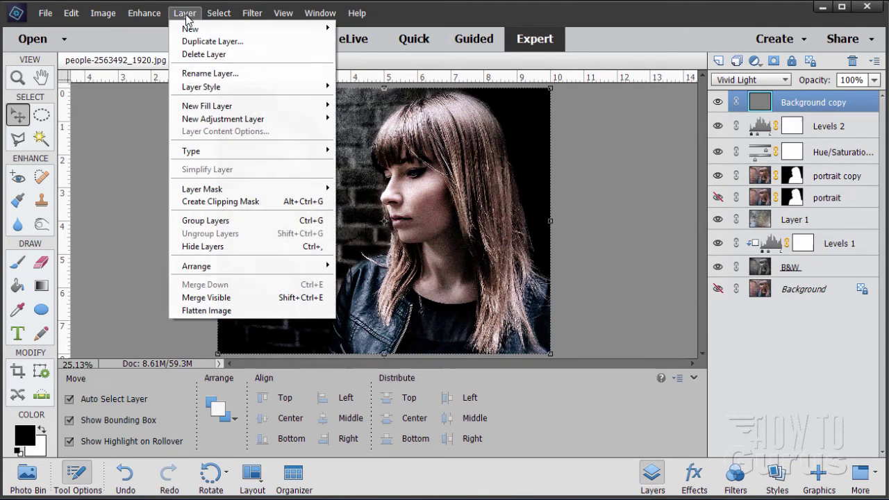
pyautogui.moveTo(222, 123)
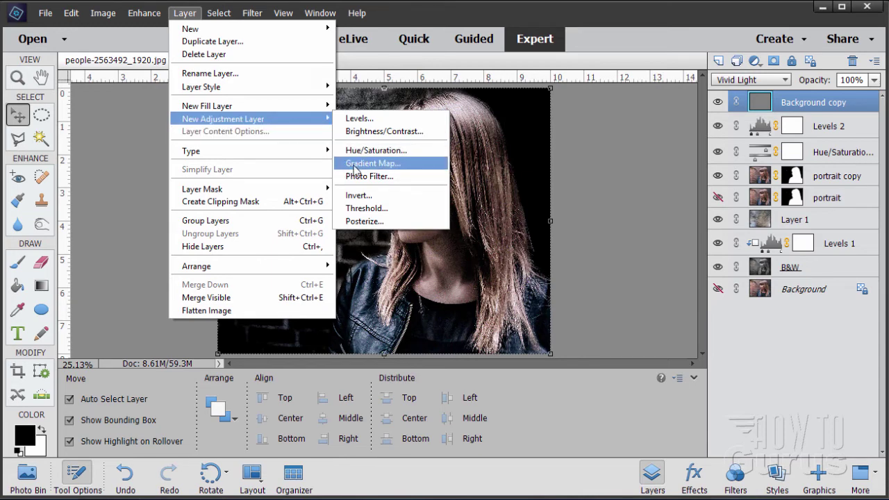
pyautogui.click(355, 168)
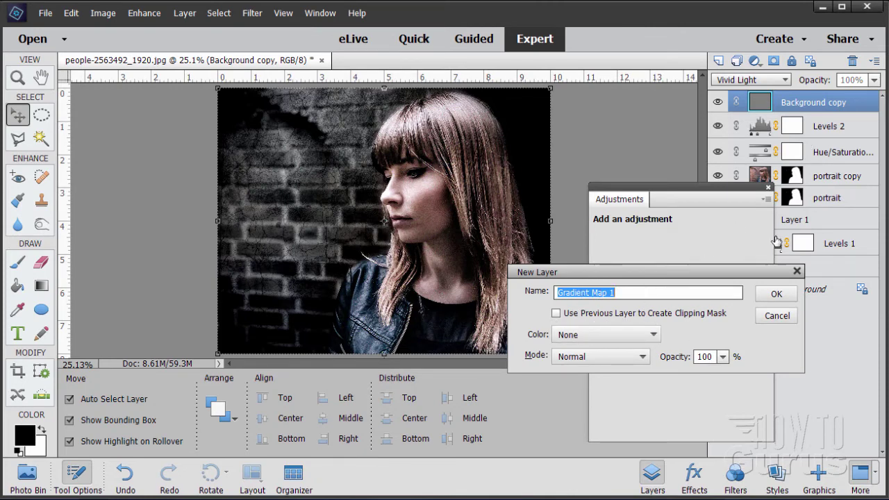
pyautogui.click(775, 294)
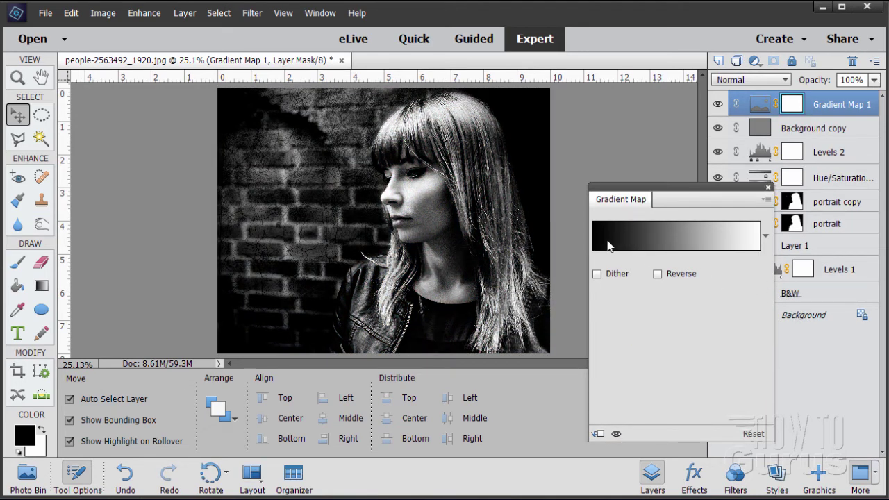
# Step: Try several default gradient presets on the gradient map and apply the Violet, Orange preset
pyautogui.click(670, 239)
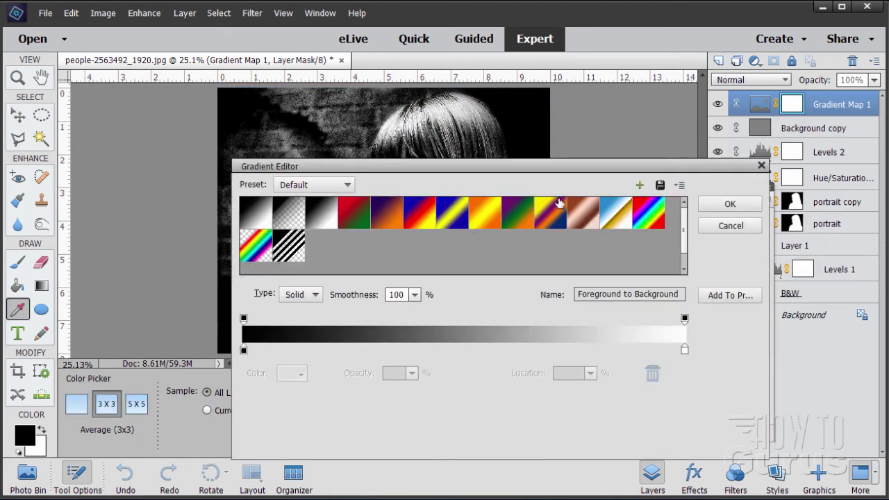
pyautogui.moveTo(542, 173)
pyautogui.mouseDown()
pyautogui.moveTo(498, 370)
pyautogui.moveTo(524, 172)
pyautogui.mouseUp()
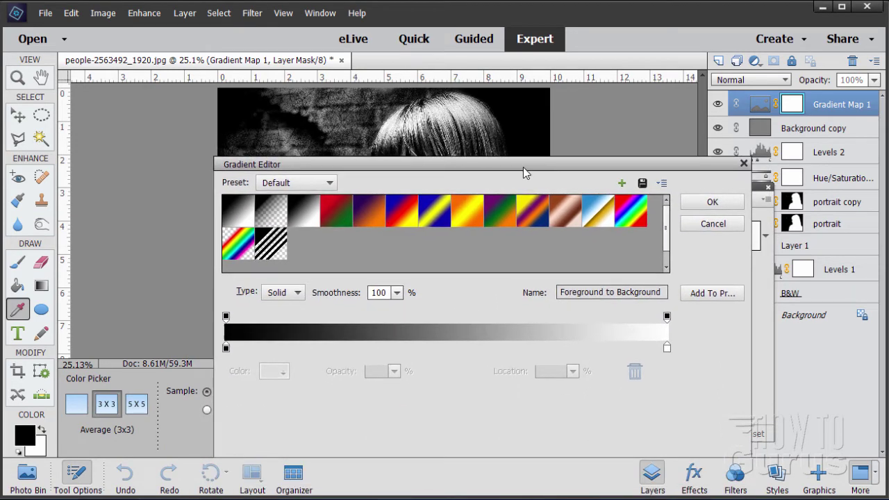
pyautogui.click(373, 222)
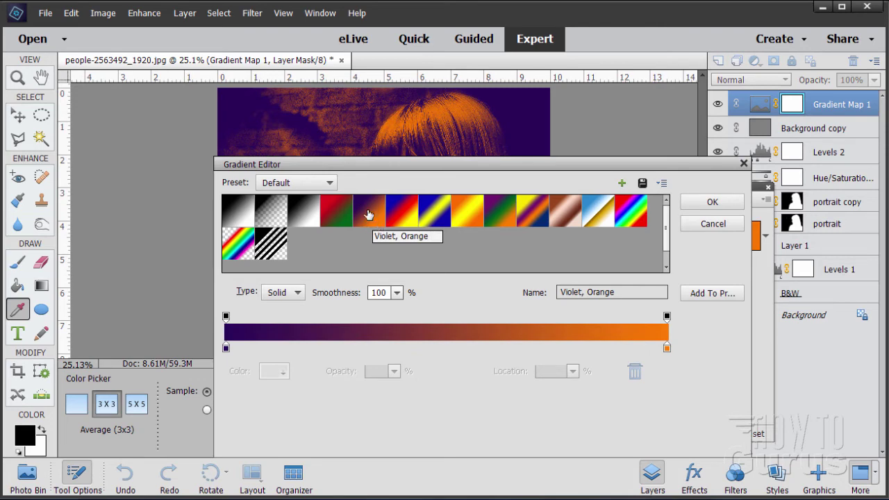
pyautogui.moveTo(432, 167); pyautogui.dragTo(466, 281)
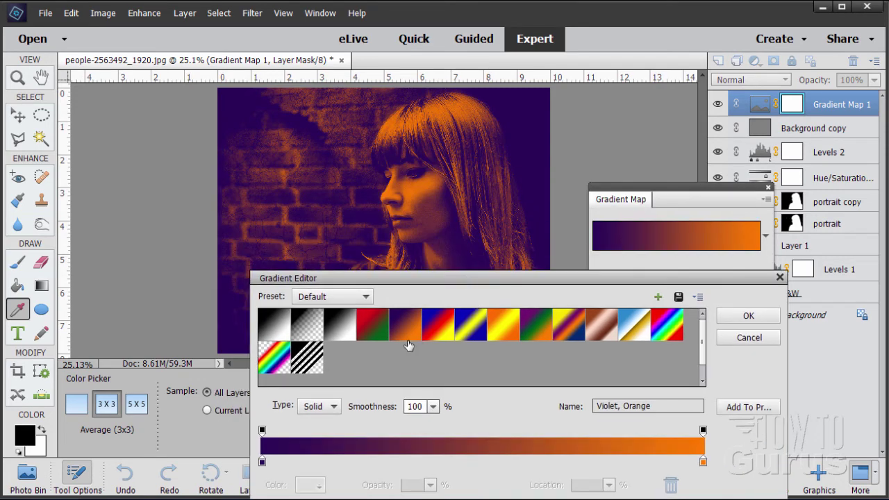
pyautogui.click(370, 332)
pyautogui.click(448, 328)
pyautogui.click(470, 330)
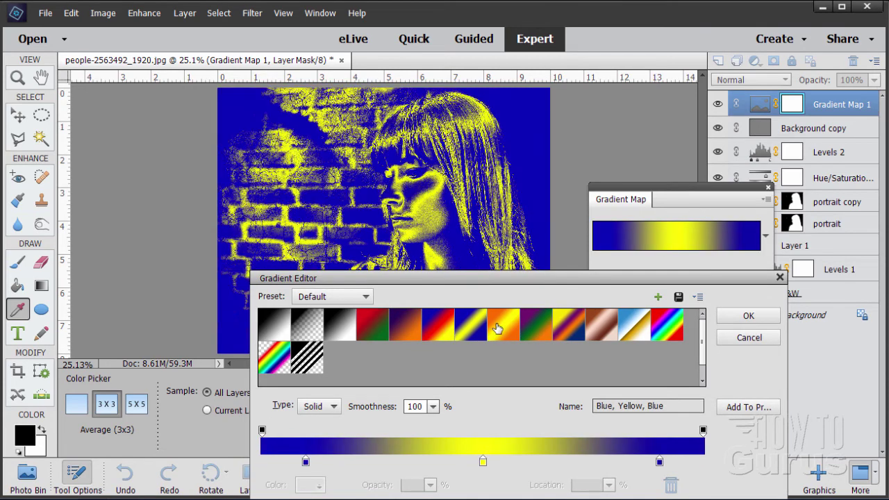
pyautogui.click(503, 331)
pyautogui.click(536, 331)
pyautogui.click(410, 336)
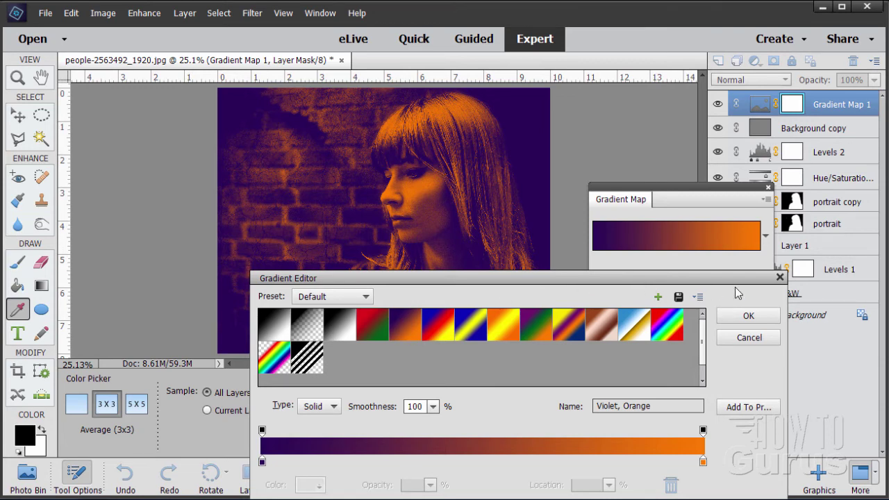
pyautogui.click(749, 318)
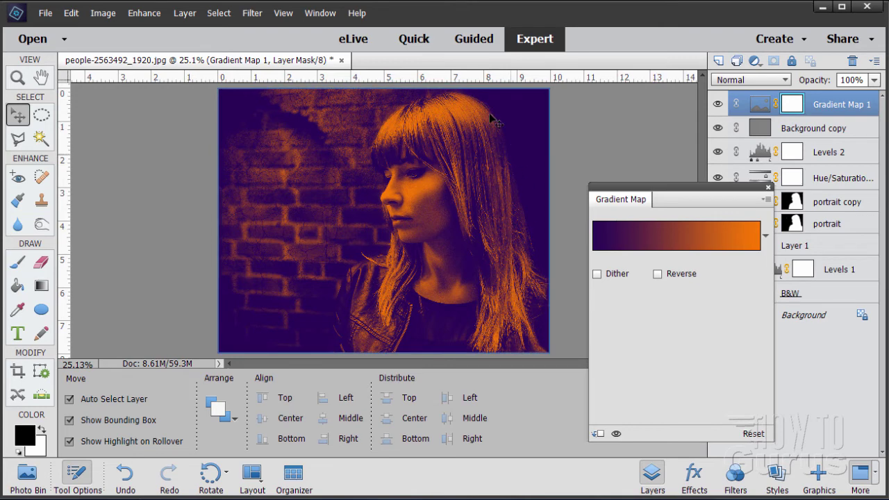
pyautogui.click(768, 189)
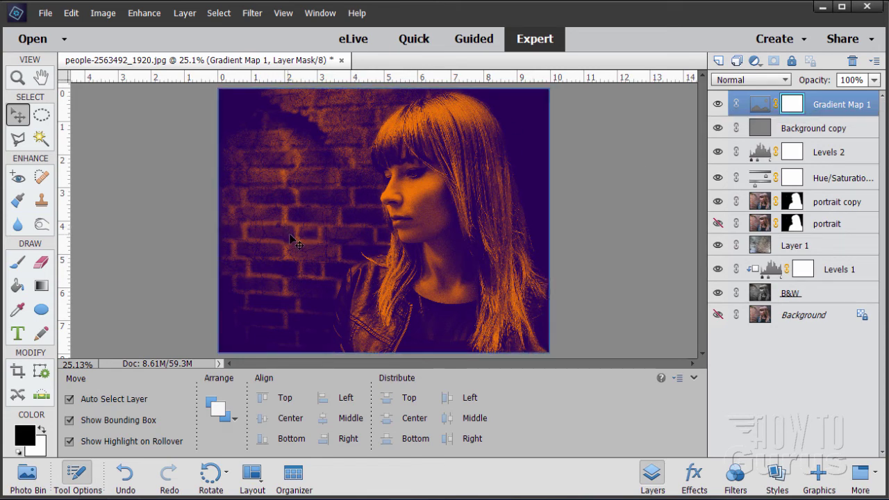
# Step: Reduce the Gradient Map layer's opacity to 60%
pyautogui.click(864, 80)
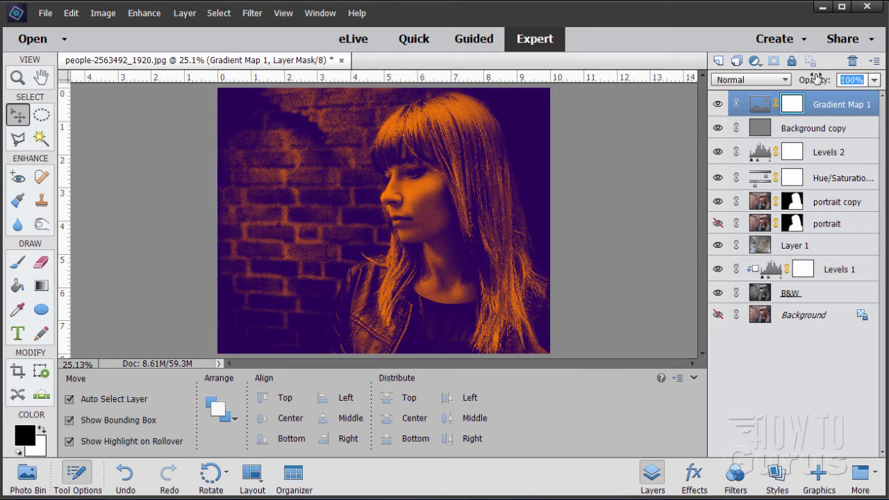
pyautogui.write('60')
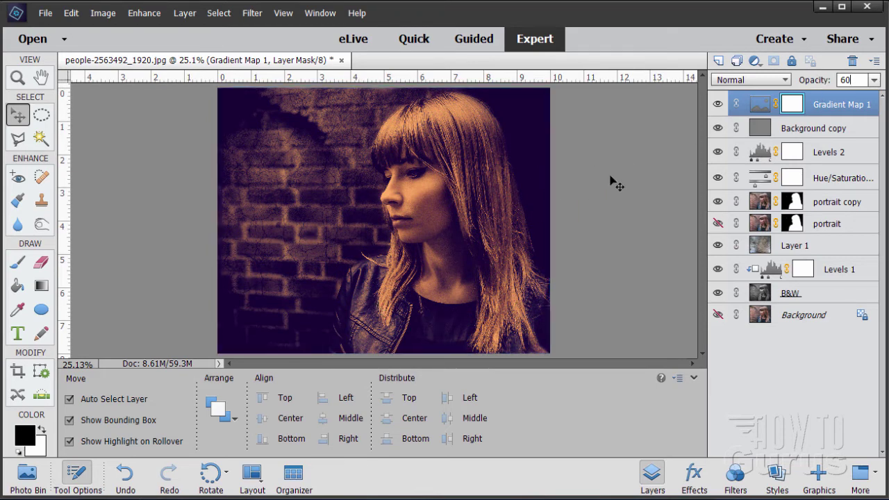
# Step: Set the Gradient Map 1 layer's blend mode to Soft Light
pyautogui.click(759, 105)
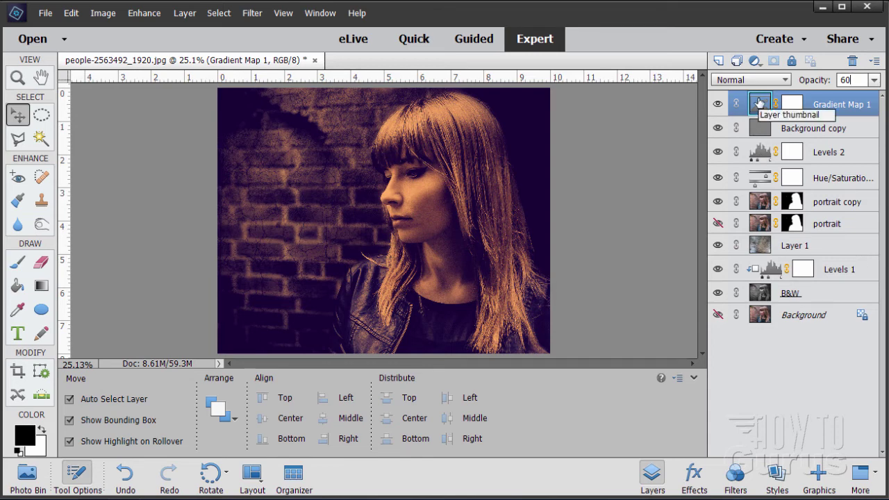
pyautogui.click(745, 78)
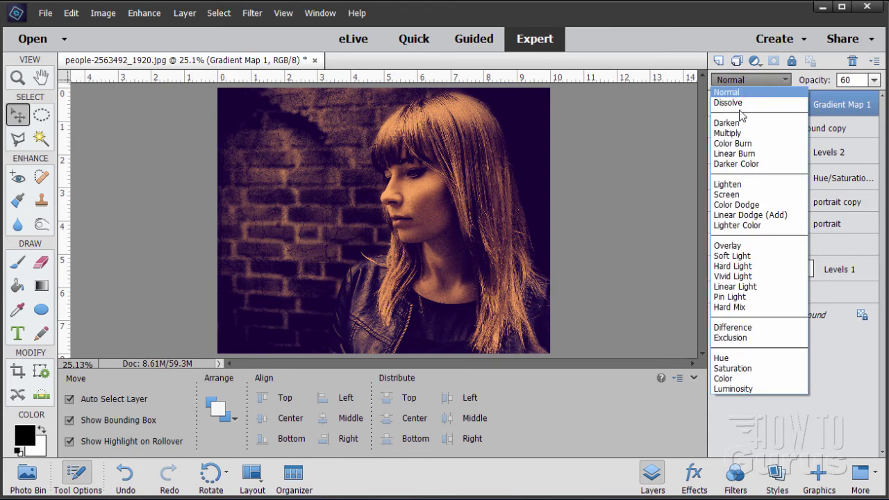
pyautogui.click(728, 257)
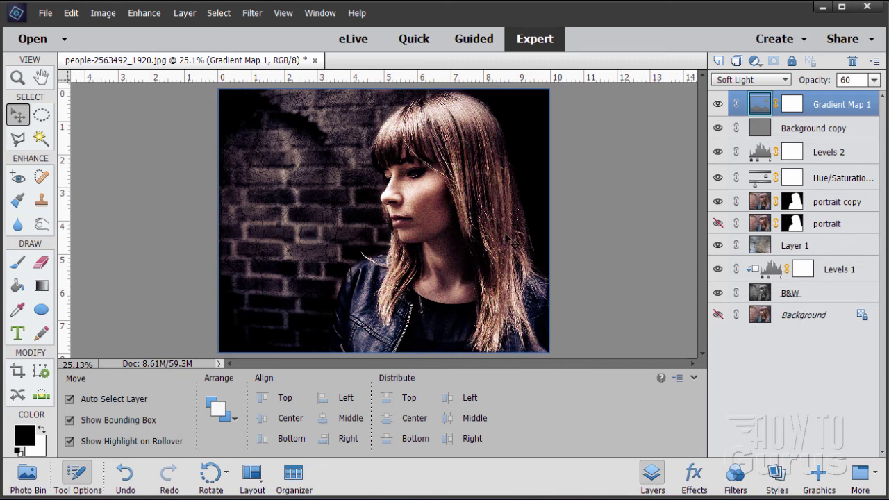
# Step: Toggle the Gradient Map 1 layer's visibility repeatedly to compare the image with and without the toning, leaving the layer shown
pyautogui.click(718, 105)
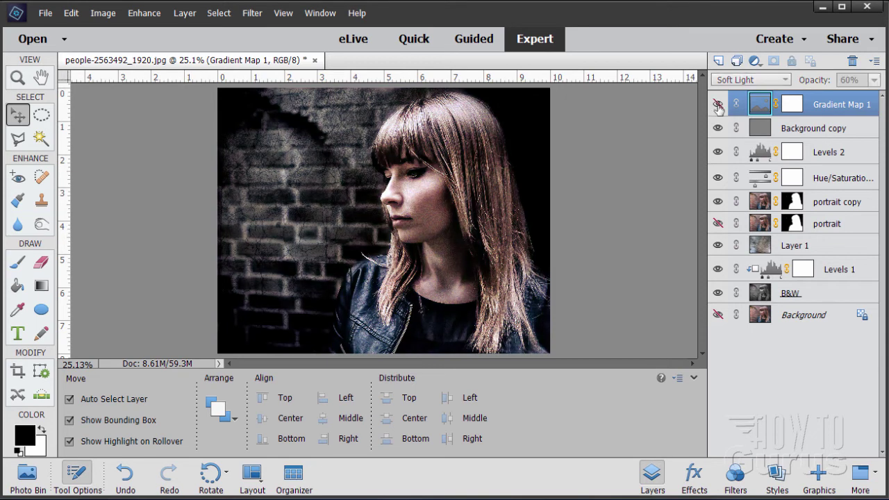
pyautogui.click(718, 105)
pyautogui.click(718, 105)
pyautogui.click(718, 105)
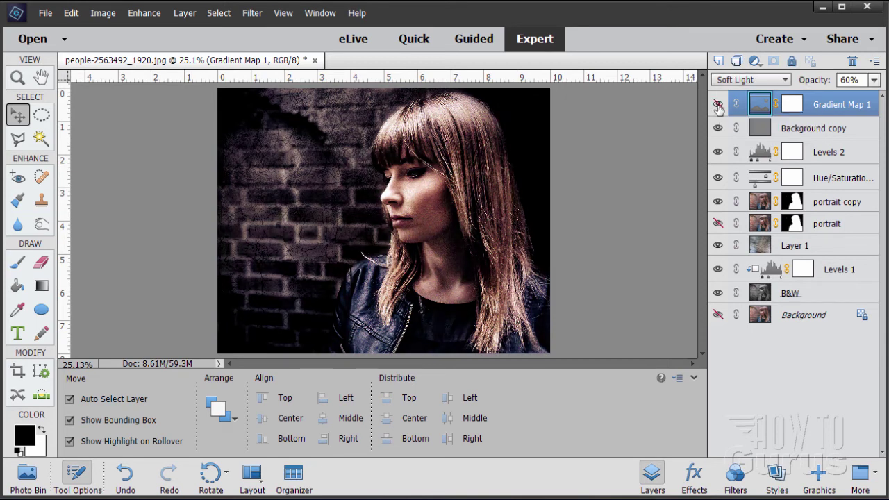
pyautogui.click(718, 104)
pyautogui.click(718, 105)
pyautogui.click(718, 105)
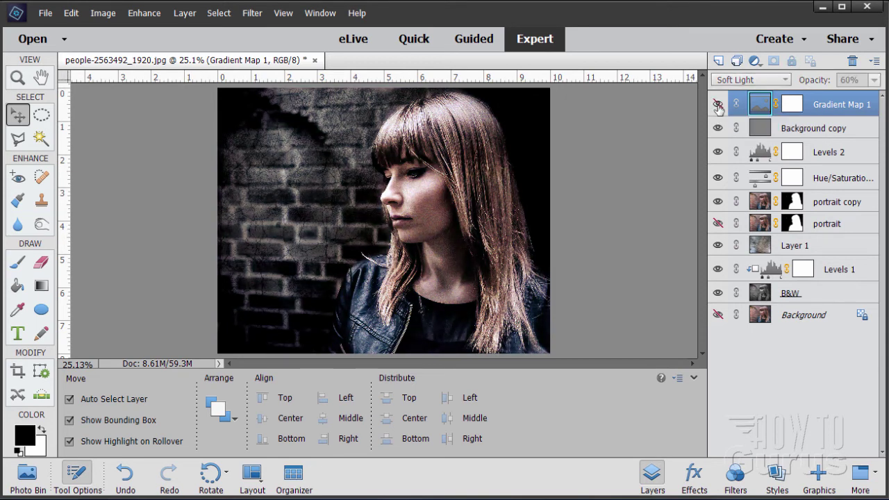
pyautogui.click(718, 105)
pyautogui.click(718, 104)
pyautogui.click(718, 104)
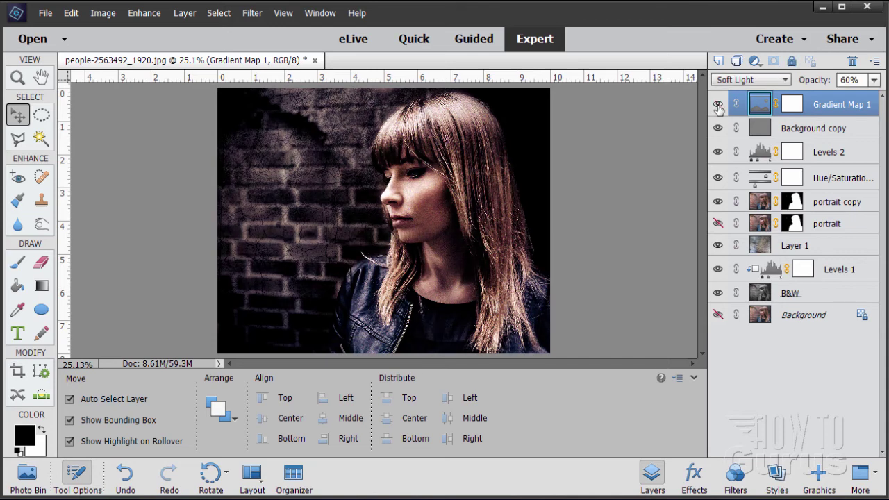
pyautogui.click(718, 105)
pyautogui.click(718, 105)
pyautogui.click(718, 105)
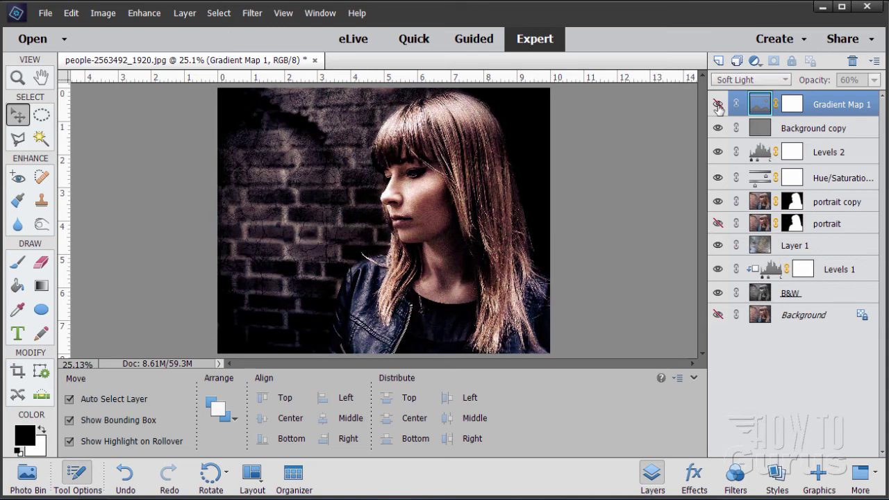
pyautogui.click(718, 105)
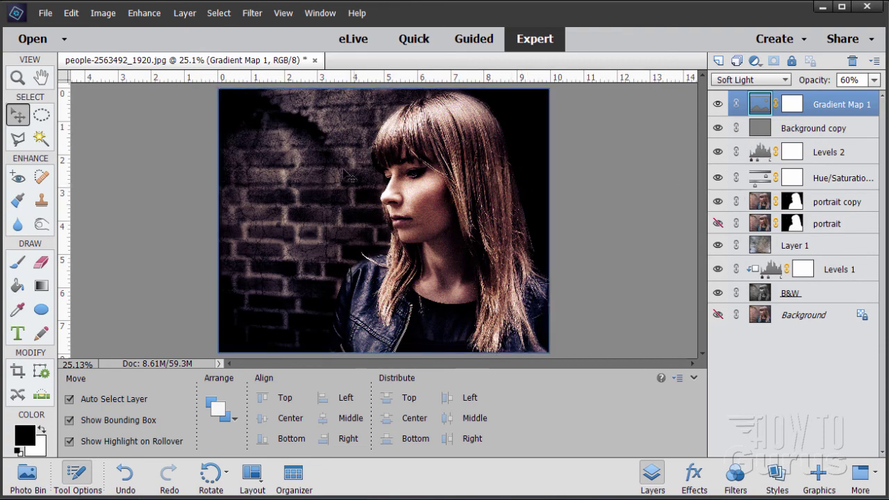
# Step: Float the image in its own enlarged window, zoom it to 33.3% and return to the Move tool
pyautogui.moveTo(167, 67); pyautogui.dragTo(165, 23)
pyautogui.moveTo(683, 353); pyautogui.dragTo(614, 460)
pyautogui.click(18, 78)
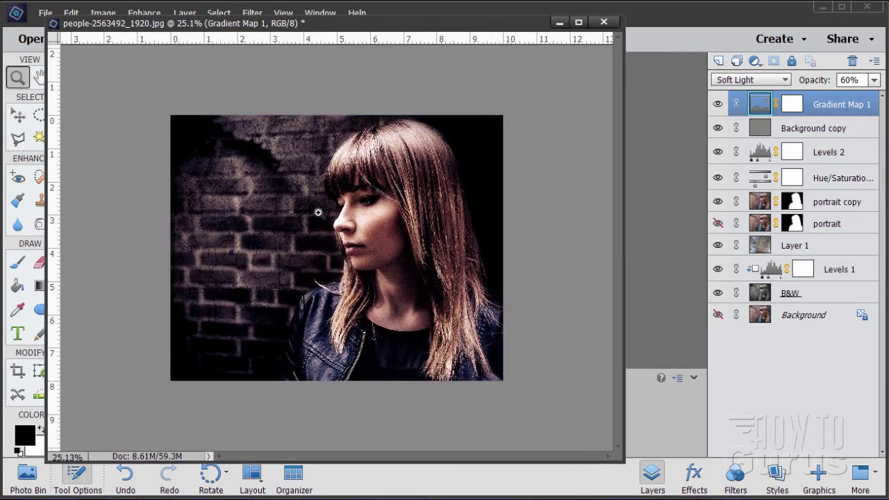
pyautogui.click(395, 239)
pyautogui.moveTo(390, 28); pyautogui.dragTo(418, 37)
pyautogui.click(18, 115)
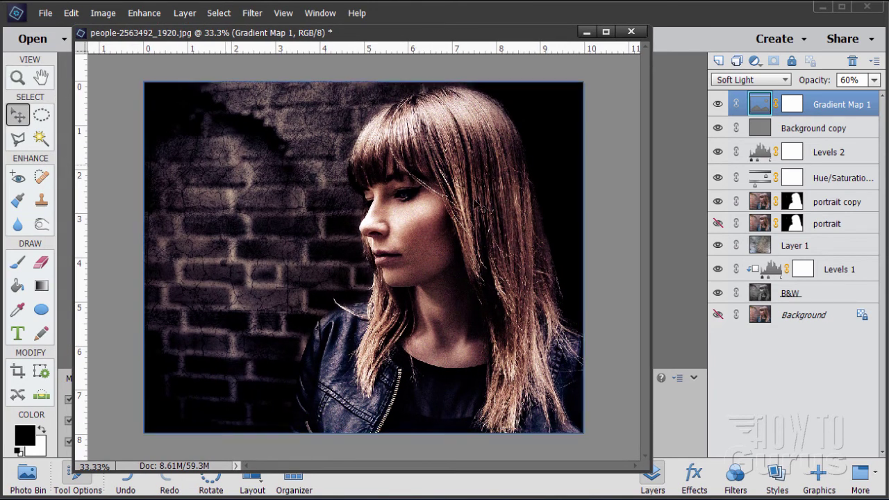
# Step: Duplicate the original Background layer and move the copy to the top of the layer stack, above Gradient Map 1
pyautogui.click(771, 323)
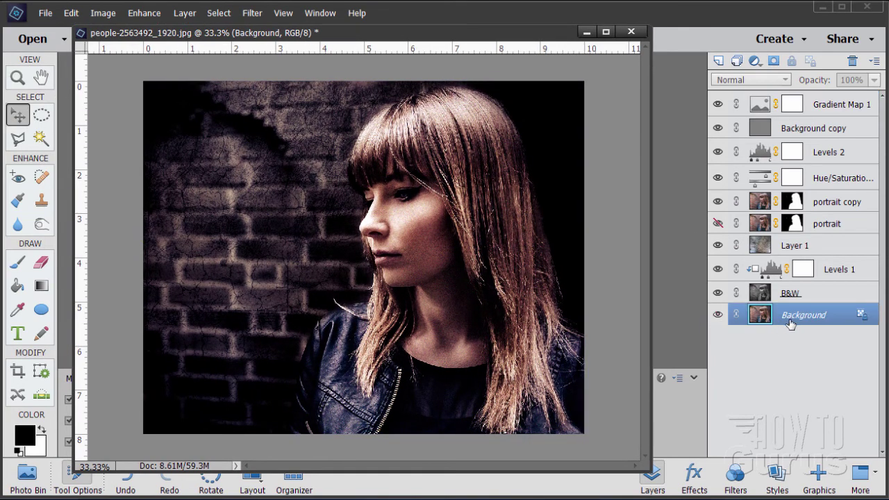
pyautogui.moveTo(764, 320); pyautogui.dragTo(717, 61)
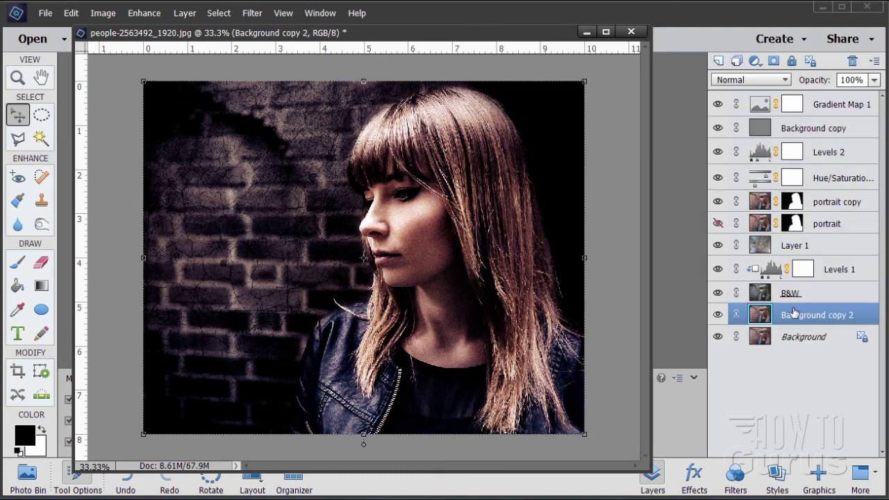
pyautogui.moveTo(764, 316); pyautogui.dragTo(757, 102)
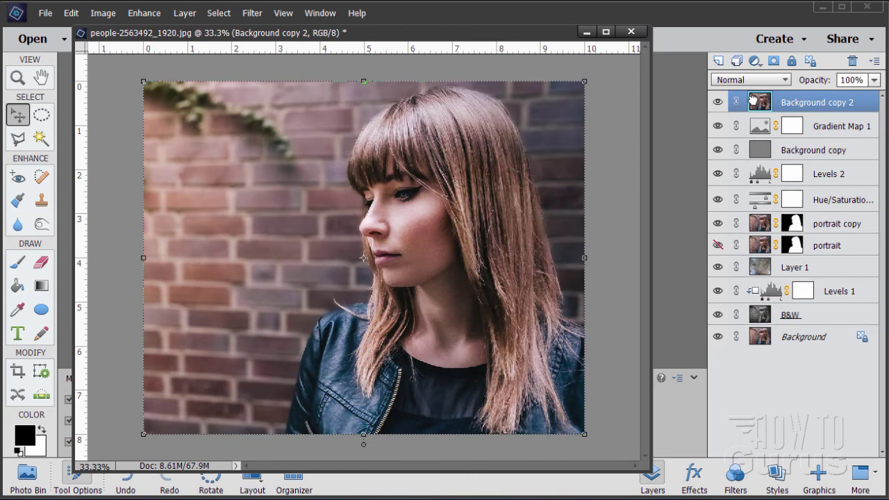
# Step: Toggle the top photo copy's visibility to compare the original with the grunge result, leaving the copy hidden
pyautogui.click(717, 103)
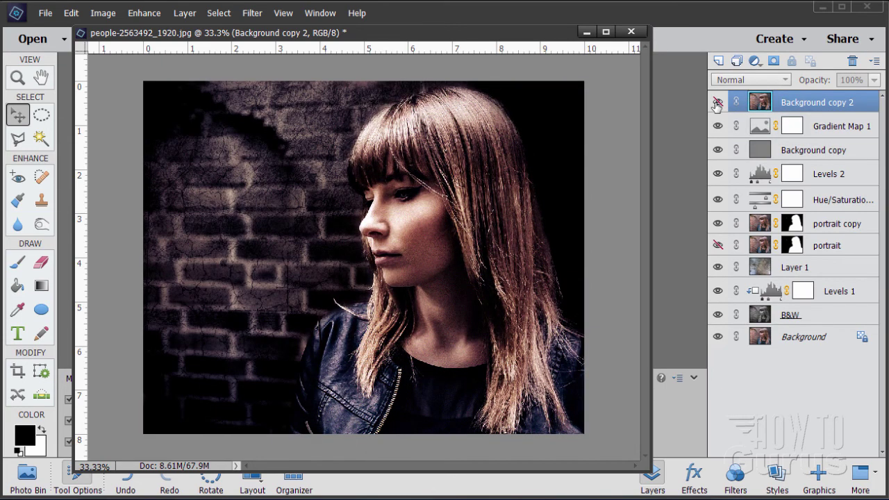
pyautogui.click(717, 103)
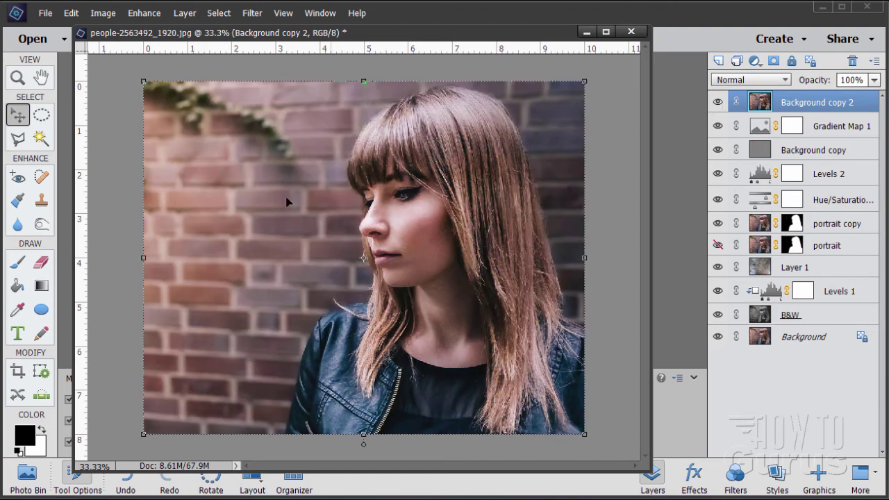
pyautogui.click(718, 102)
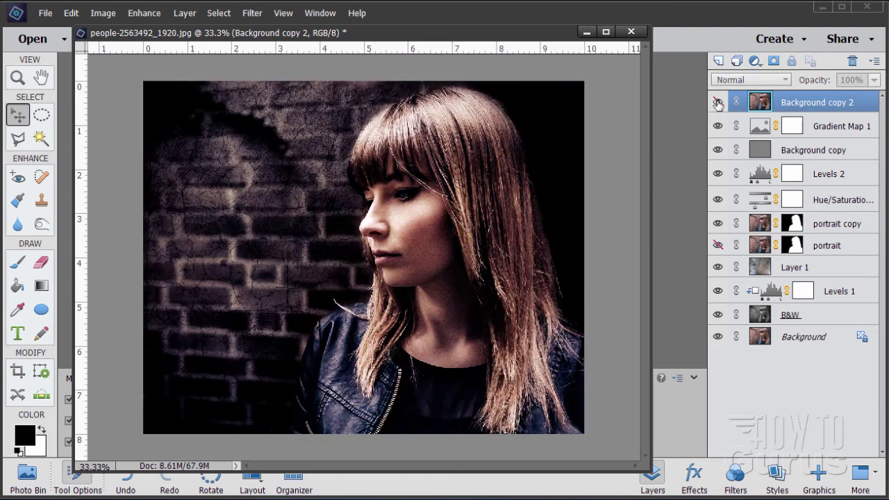